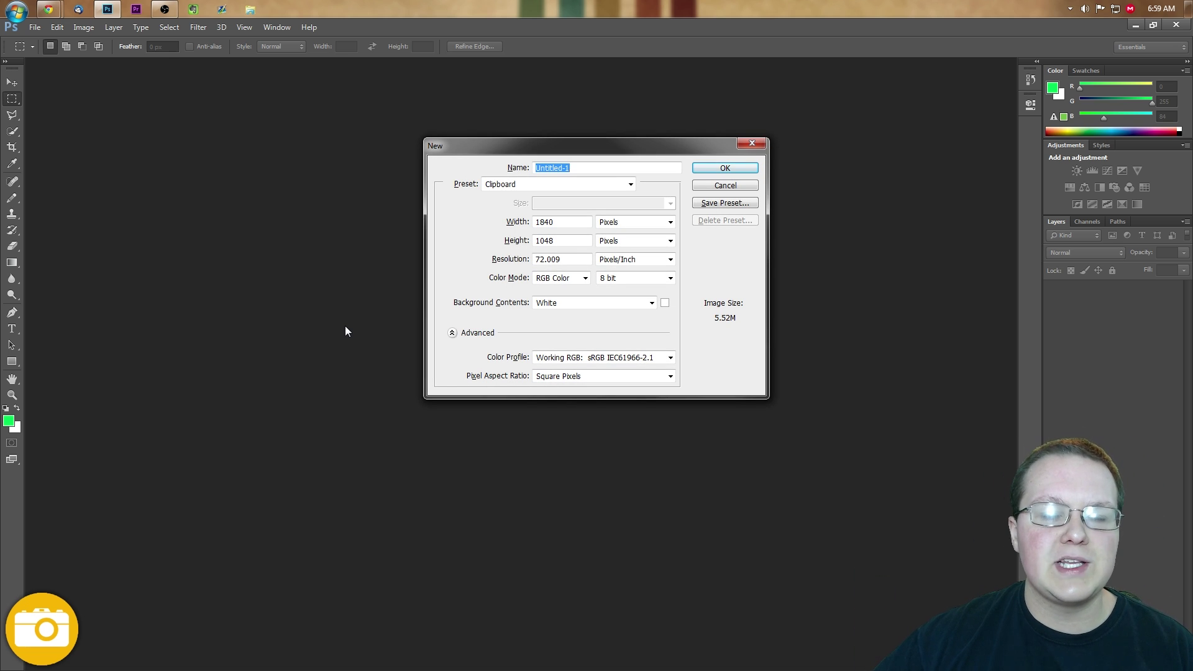
Step: Enter width 64 and height 64 pixels in the New dialog and create Untitled-1
{"action": "left_click", "coordinate": [547, 222]}
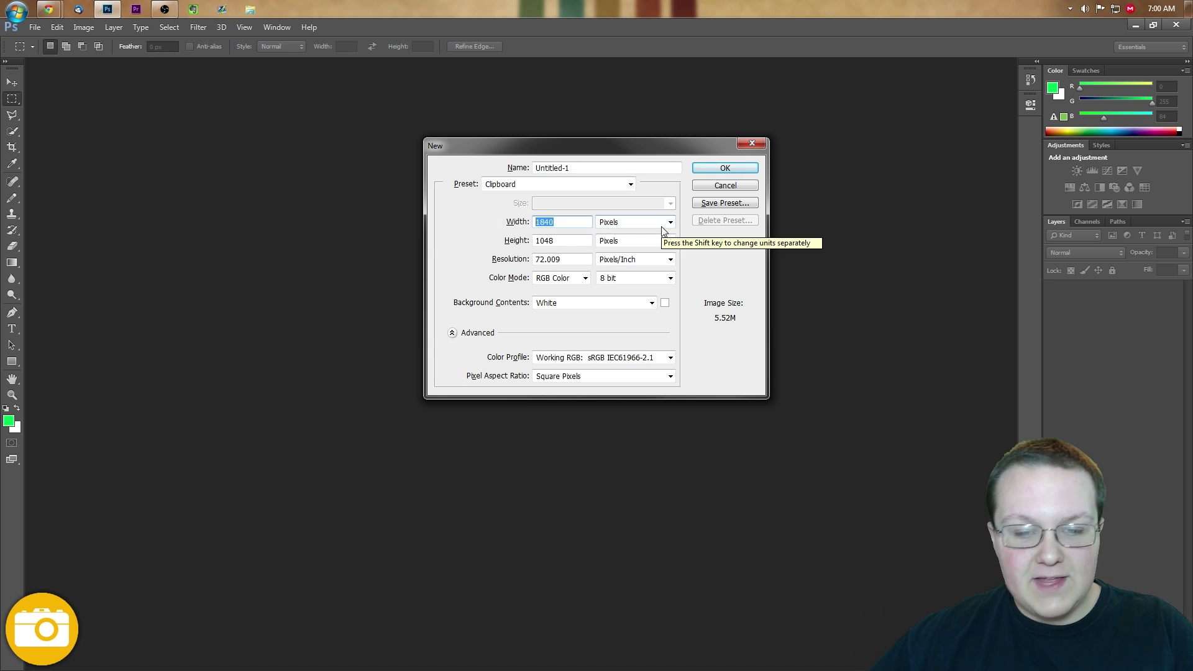
{"action": "type", "text": "48"}
{"action": "key", "text": "BackSpace"}
{"action": "key", "text": "BackSpace"}
{"action": "type", "text": "60"}
{"action": "key", "text": "BackSpace"}
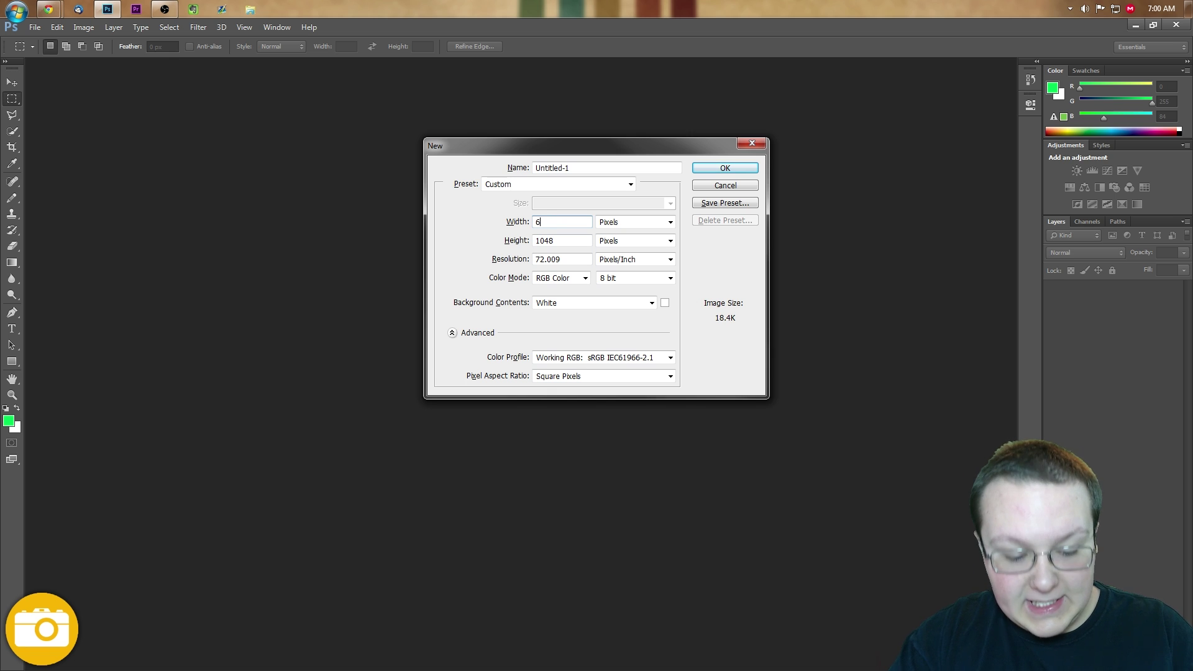
{"action": "type", "text": "4"}
{"action": "key", "text": "Tab"}
{"action": "type", "text": "64"}
{"action": "key", "text": "Return"}
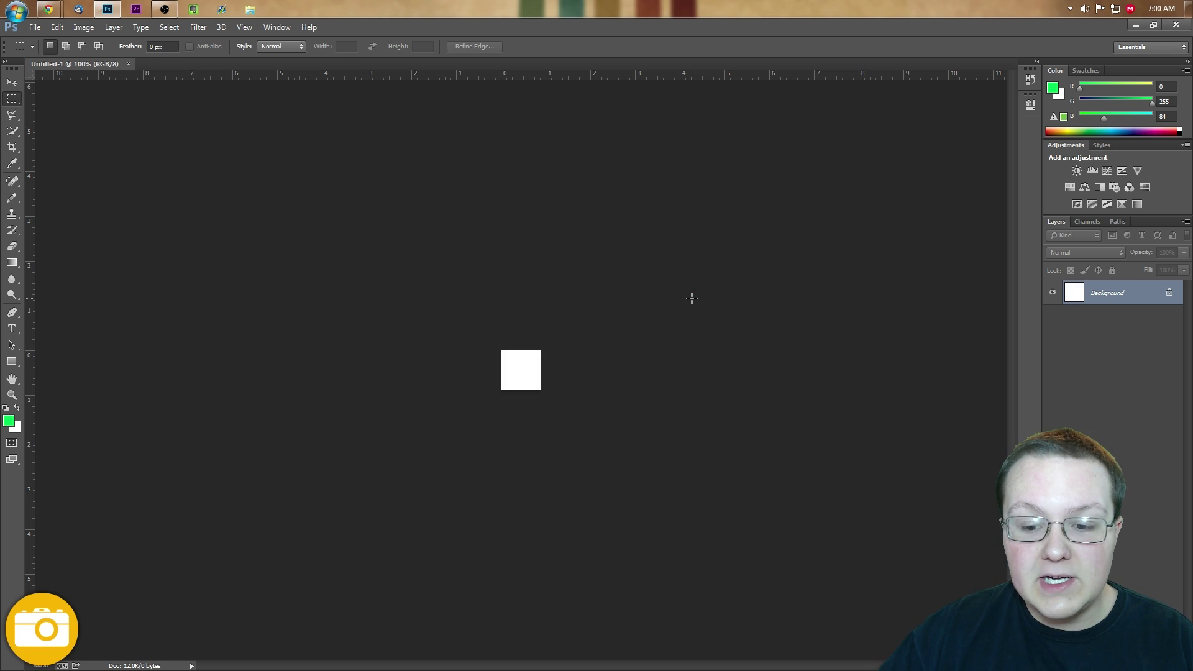
Step: Zoom in twice on the tiny canvas, then restore and re-maximize the Photoshop window
{"action": "key", "text": "ctrl+plus"}
{"action": "key", "text": "ctrl+plus"}
{"action": "key", "text": "ctrl+plus"}
{"action": "key", "text": "ctrl+plus"}
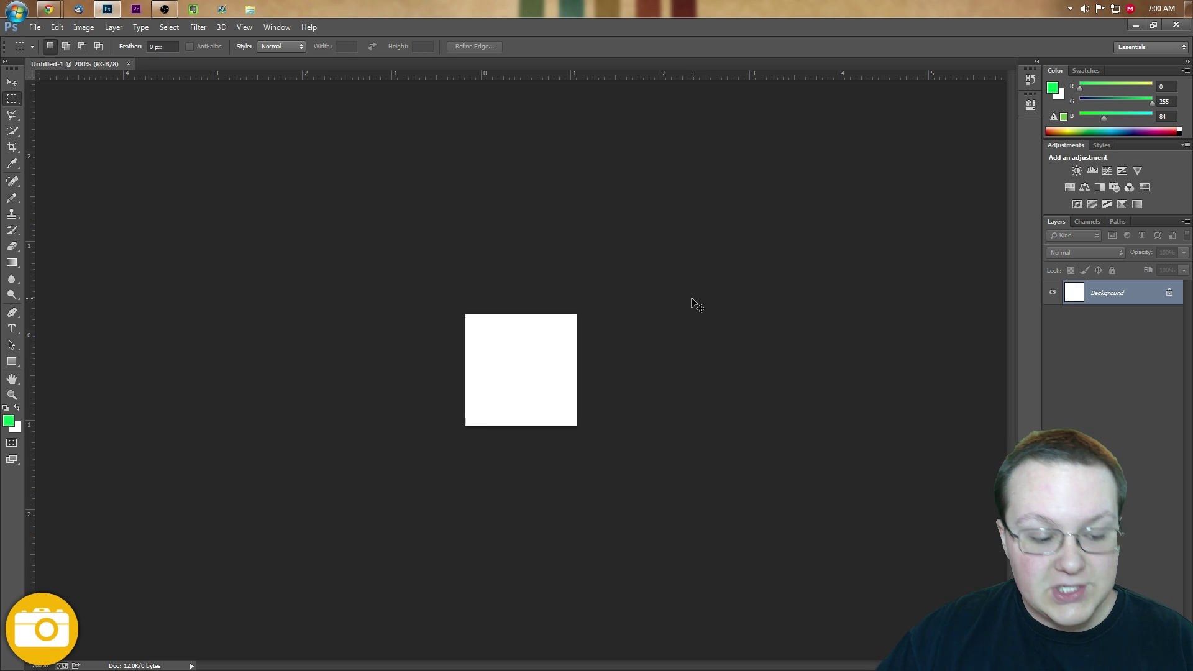
{"action": "key", "text": "ctrl+plus"}
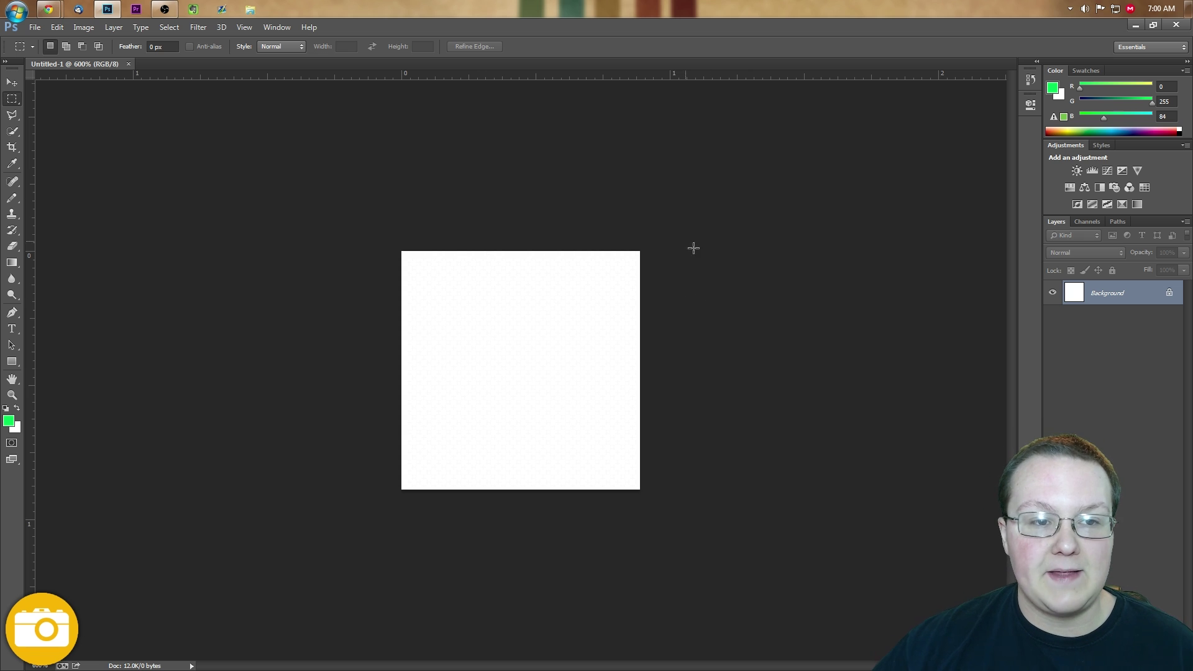
{"action": "double_click", "coordinate": [25, 28]}
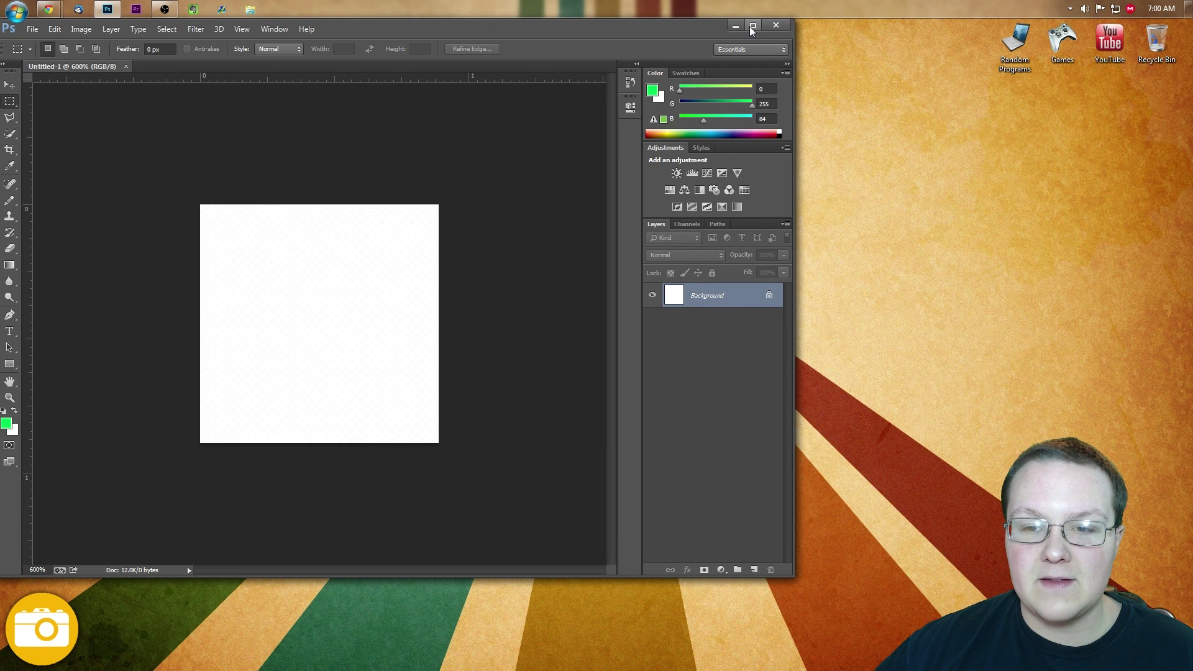
{"action": "left_click", "coordinate": [753, 25]}
Step: Open '1080p Face Render' from Pictures > Pics Of Me > Face Renders
{"action": "left_click", "coordinate": [56, 27]}
{"action": "left_click", "coordinate": [53, 52]}
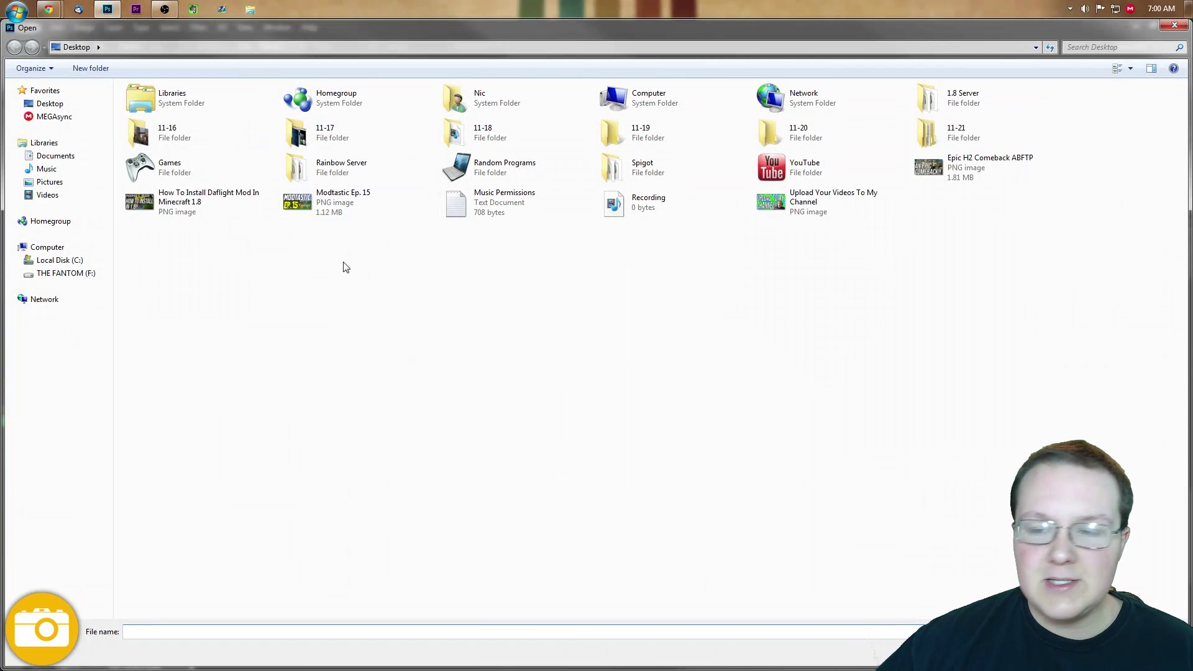
{"action": "left_click", "coordinate": [49, 182]}
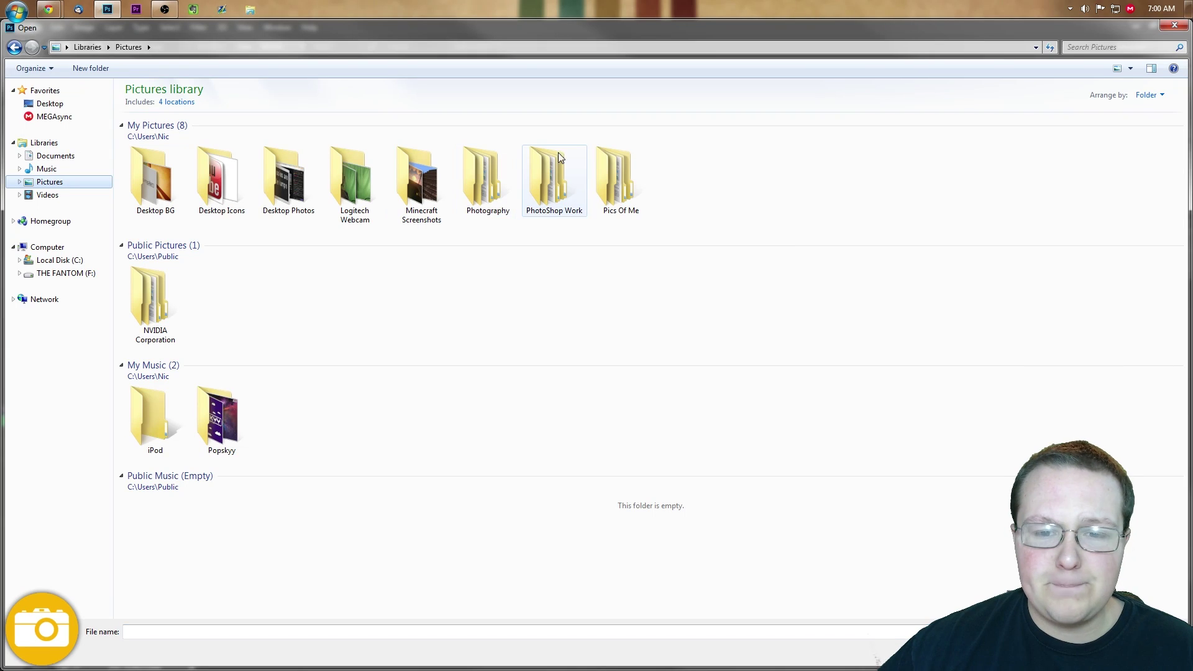
{"action": "double_click", "coordinate": [609, 180]}
{"action": "double_click", "coordinate": [155, 149]}
{"action": "double_click", "coordinate": [222, 155]}
{"action": "left_click_drag", "start_coordinate": [101, 129], "coordinate": [791, 647]}
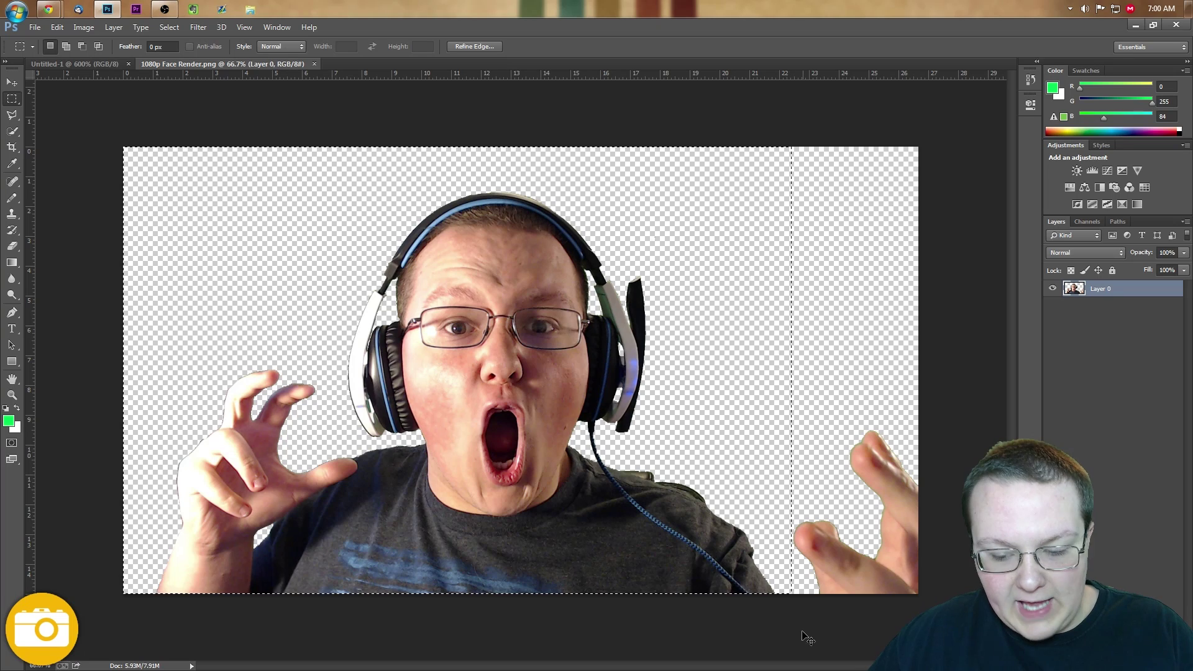
Step: Select the whole face image and paste it into the 64×64 document as a new layer
{"action": "key", "text": "ctrl+a"}
{"action": "left_click", "coordinate": [76, 64]}
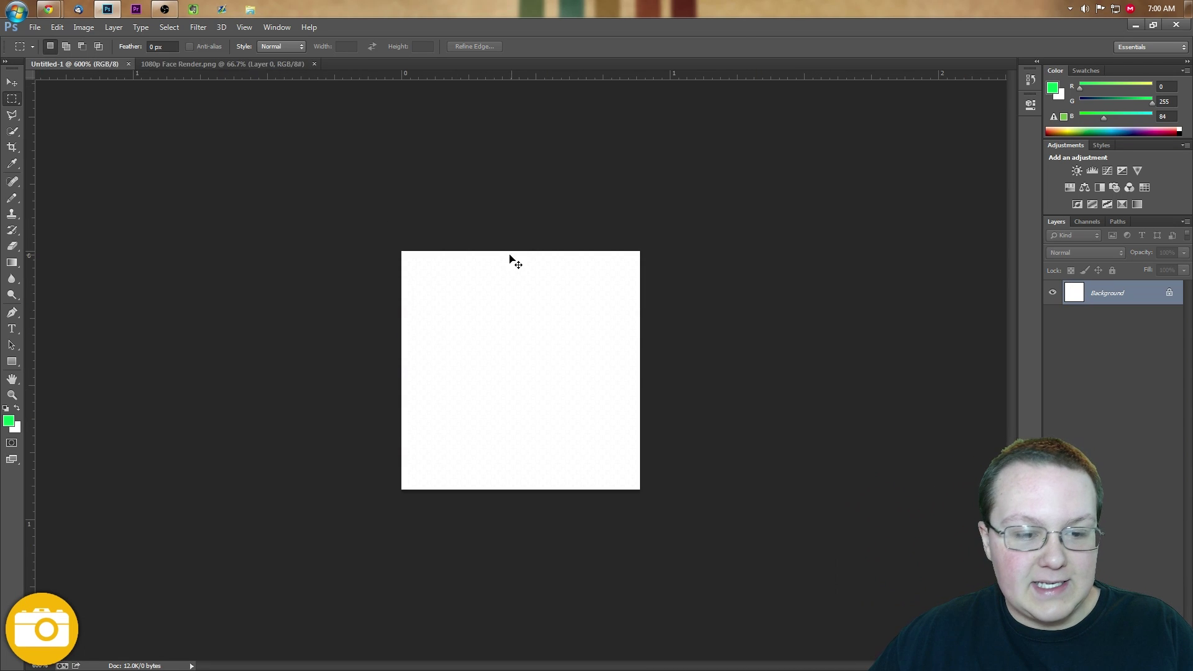
{"action": "key", "text": "ctrl+shift+alt+n"}
{"action": "key", "text": "ctrl+minus"}
{"action": "key", "text": "ctrl+minus"}
{"action": "key", "text": "ctrl+minus"}
{"action": "key", "text": "ctrl+minus"}
{"action": "key", "text": "ctrl+minus"}
{"action": "key", "text": "ctrl+minus"}
{"action": "key", "text": "ctrl+minus"}
{"action": "key", "text": "ctrl+minus"}
{"action": "key", "text": "ctrl+minus"}
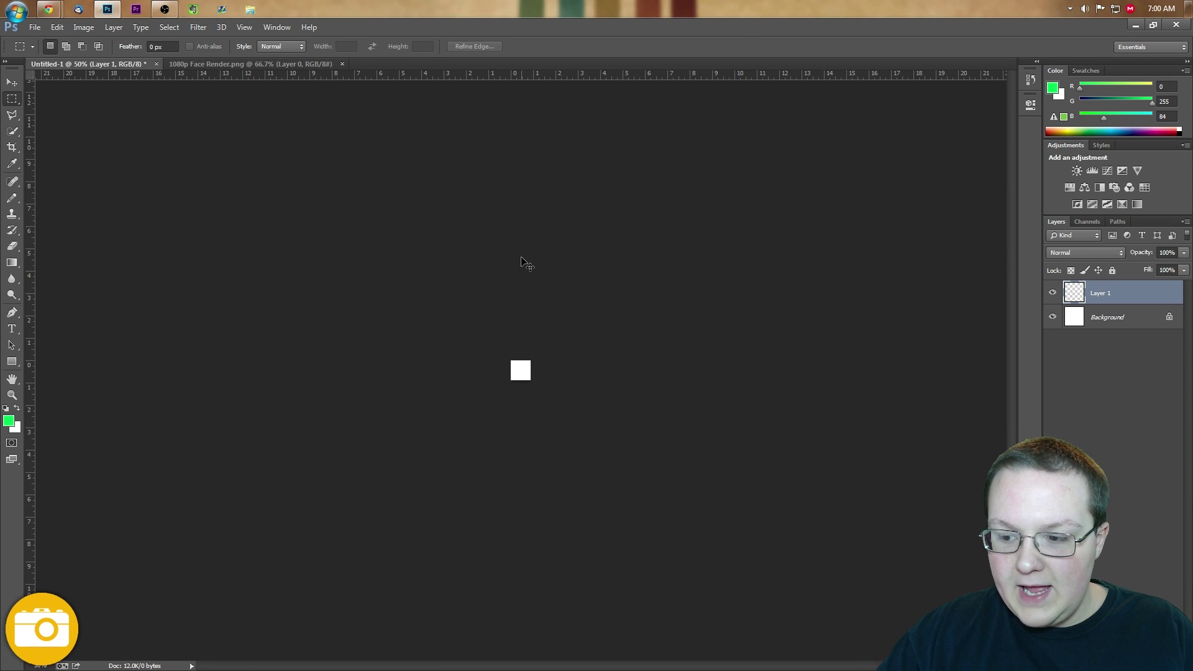
{"action": "key", "text": "ctrl+shift+alt+n"}
{"action": "left_click", "coordinate": [205, 64]}
{"action": "key", "text": "ctrl+a"}
{"action": "left_click", "coordinate": [103, 64]}
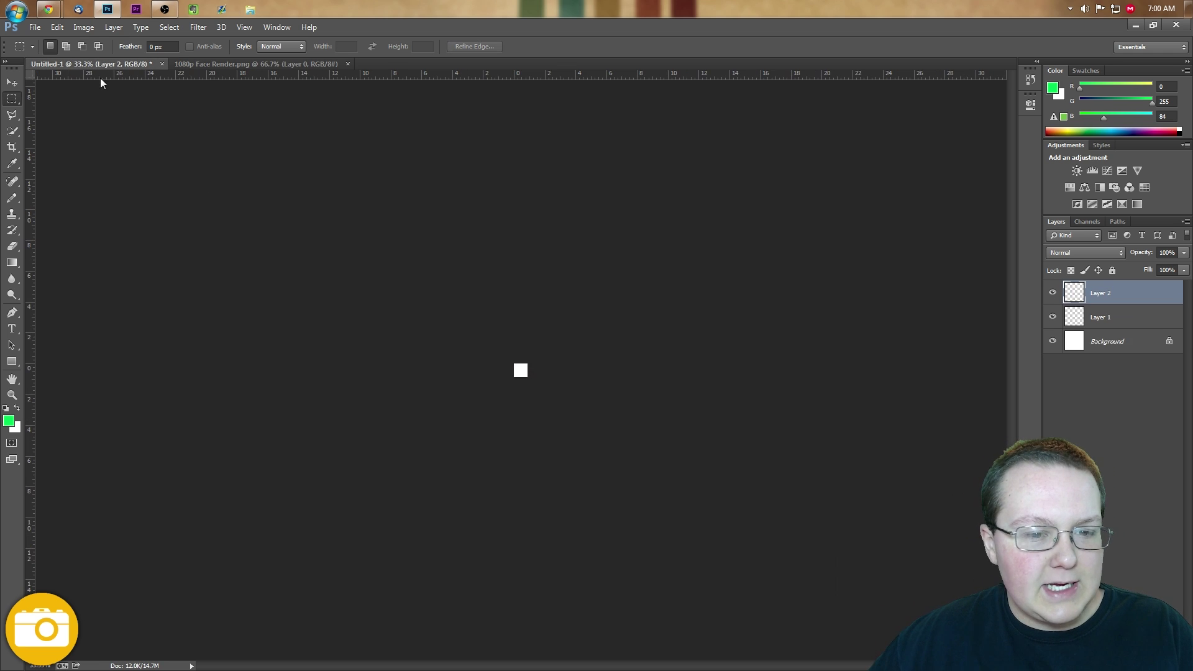
{"action": "key", "text": "ctrl+v"}
Step: Scale the pasted face proportionally to about 7%, nudge it up and left, apply, and start saving
{"action": "key", "text": "ctrl+t"}
{"action": "left_click_drag", "start_coordinate": [907, 587], "coordinate": [524, 392]}
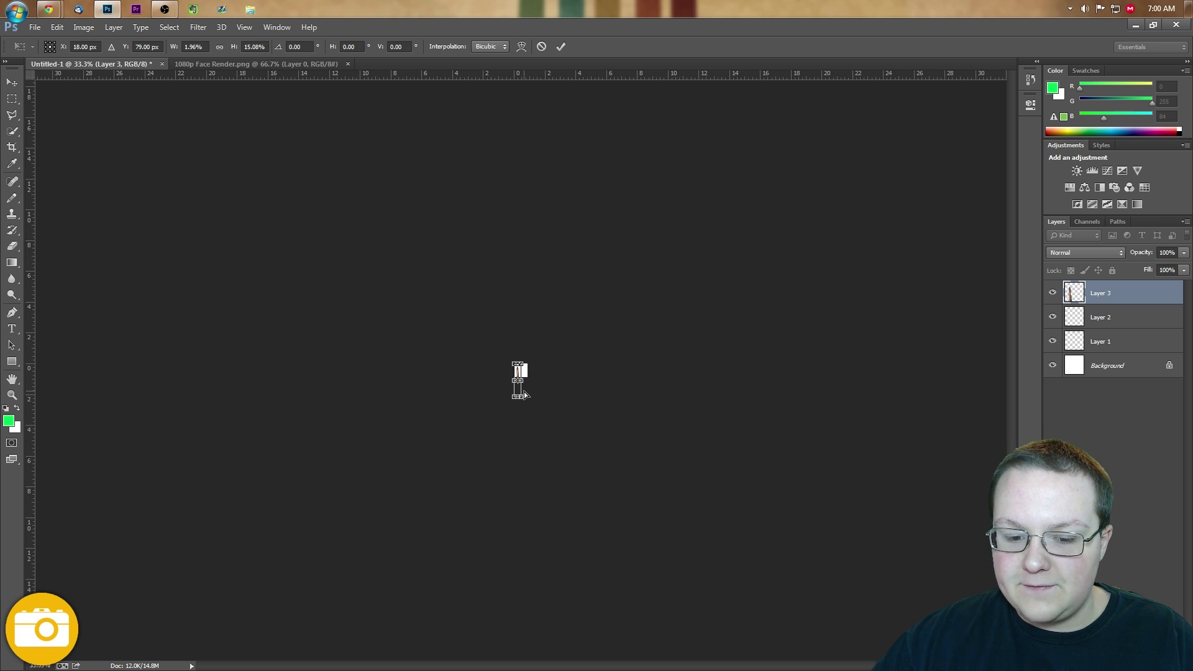
{"action": "key", "text": "ctrl+z"}
{"action": "left_click_drag", "start_coordinate": [906, 587], "coordinate": [542, 376]}
{"action": "scroll", "coordinate": [543, 376], "scroll_direction": "up", "scroll_amount": 7}
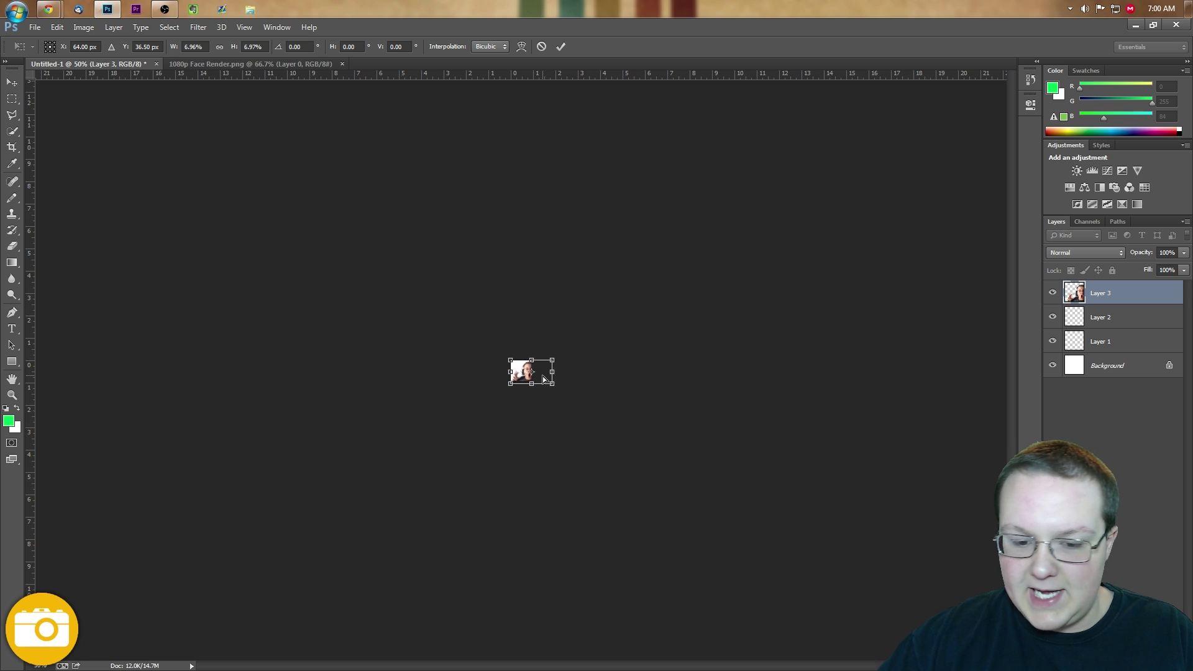
{"action": "scroll", "coordinate": [542, 377], "scroll_direction": "up", "scroll_amount": 1}
{"action": "key", "text": "Up"}
{"action": "key", "text": "Up"}
{"action": "key", "text": "Up"}
{"action": "key", "text": "Up"}
{"action": "key", "text": "Up"}
{"action": "key", "text": "Left"}
{"action": "key", "text": "Left"}
{"action": "key", "text": "Left"}
{"action": "key", "text": "Left"}
{"action": "key", "text": "Left"}
{"action": "key", "text": "Left"}
{"action": "key", "text": "Left"}
{"action": "key", "text": "Left"}
{"action": "key", "text": "Left"}
{"action": "key", "text": "Left"}
{"action": "key", "text": "Left"}
{"action": "key", "text": "Left"}
{"action": "key", "text": "Left"}
{"action": "key", "text": "Left"}
{"action": "key", "text": "Left"}
{"action": "key", "text": "Left"}
{"action": "key", "text": "Left"}
{"action": "key", "text": "Left"}
{"action": "key", "text": "Left"}
{"action": "key", "text": "Left"}
{"action": "key", "text": "Left"}
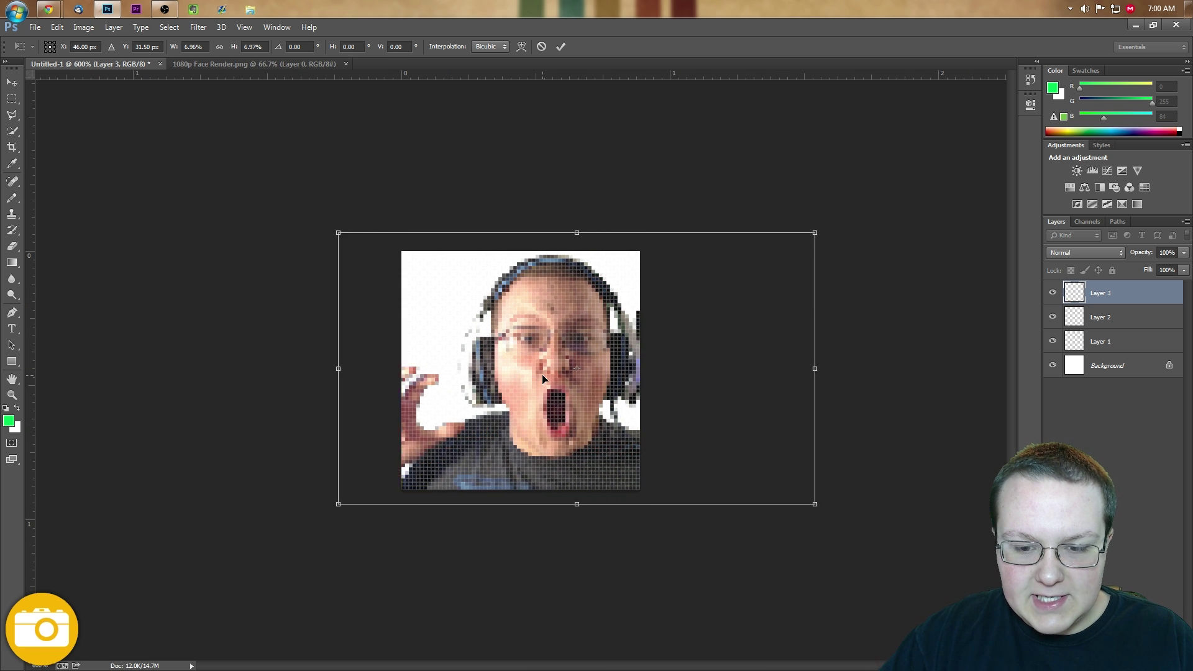
{"action": "key", "text": "Return"}
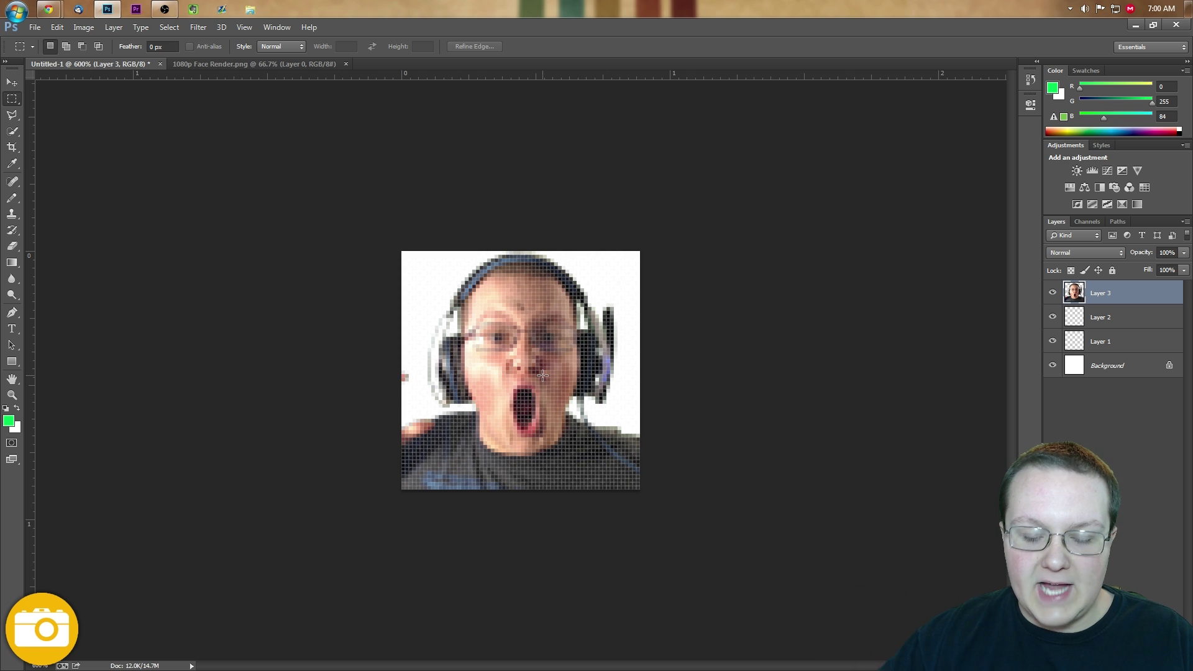
{"action": "scroll", "coordinate": [542, 375], "scroll_direction": "down", "scroll_amount": 4}
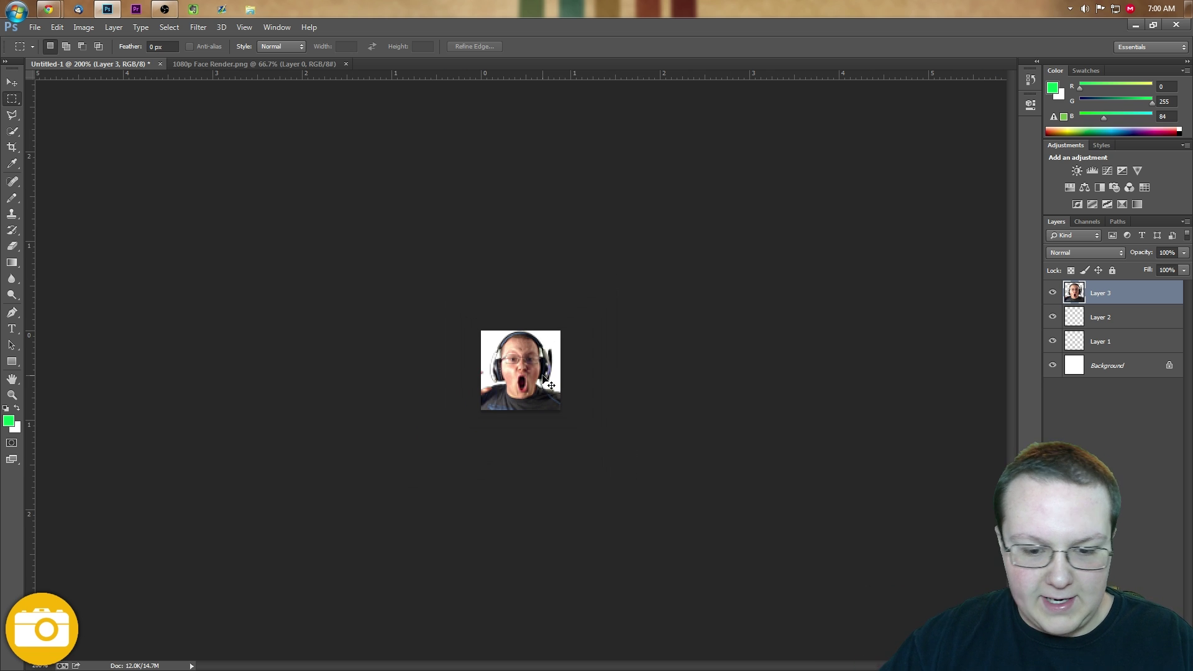
{"action": "key", "text": "ctrl+s"}
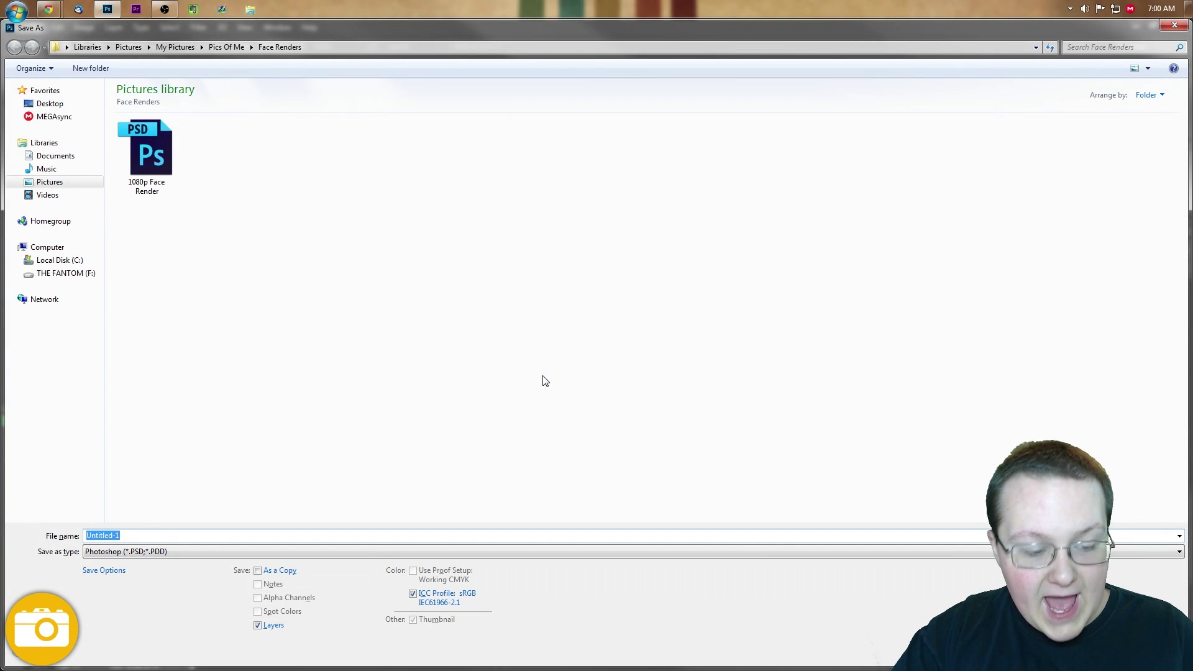
Step: Save to the Desktop in PNG format under the name server-icon
{"action": "left_click", "coordinate": [45, 104]}
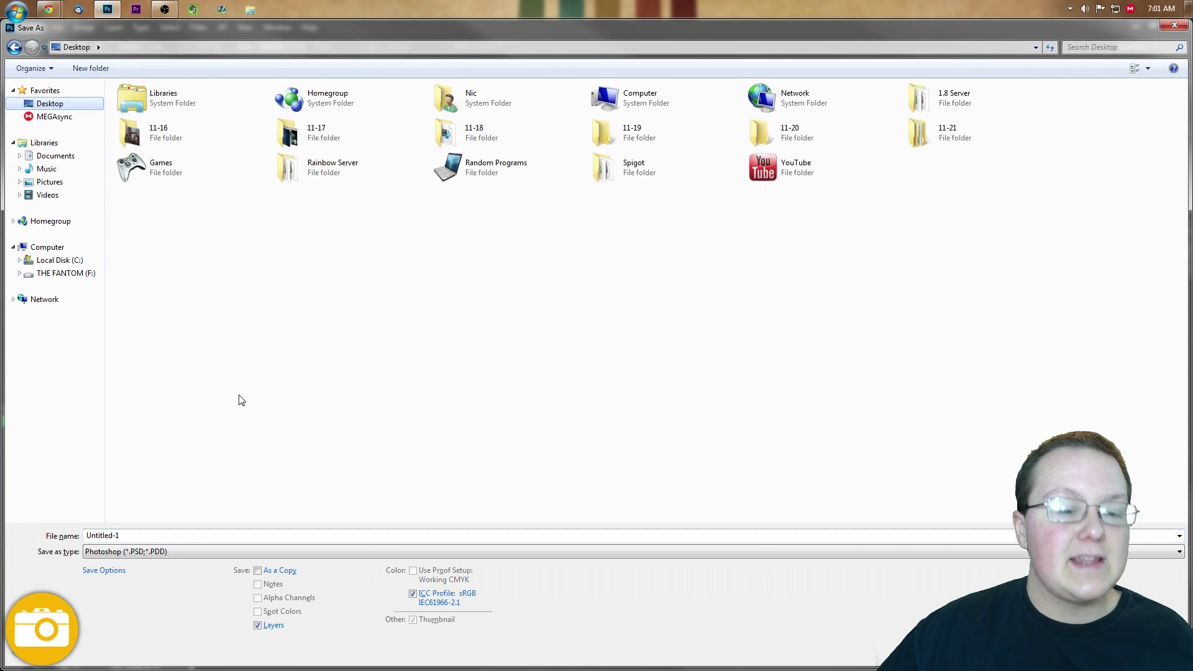
{"action": "left_click", "coordinate": [133, 553]}
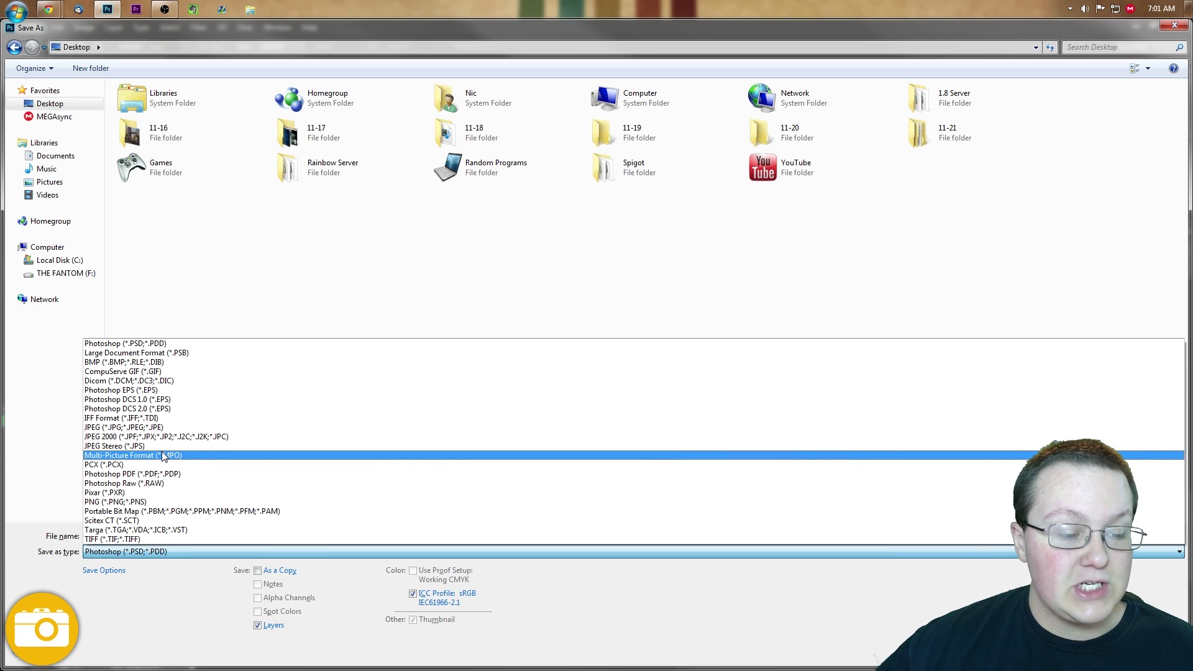
{"action": "left_click", "coordinate": [149, 502]}
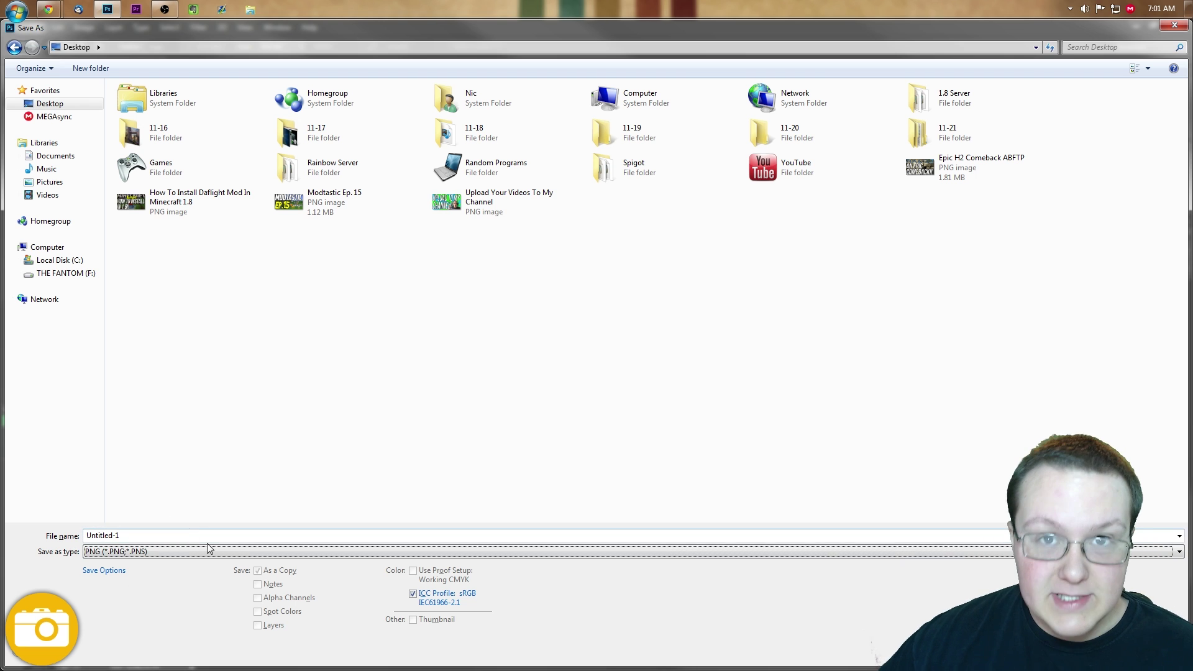
{"action": "left_click", "coordinate": [120, 536]}
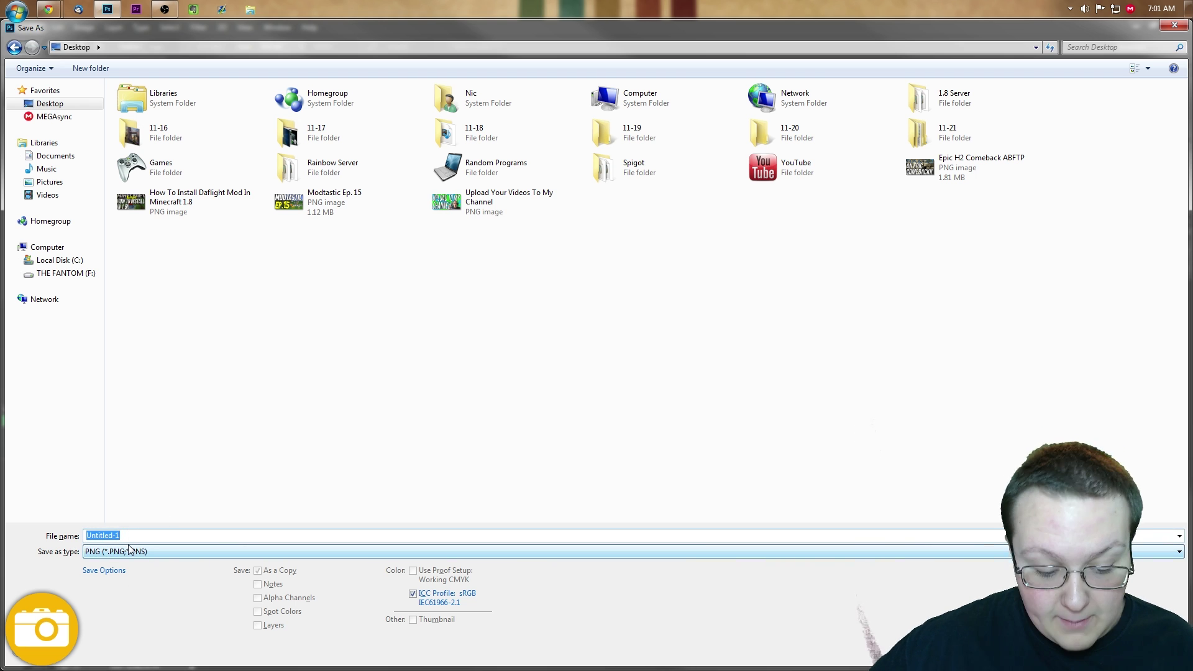
{"action": "type", "text": "server-icon"}
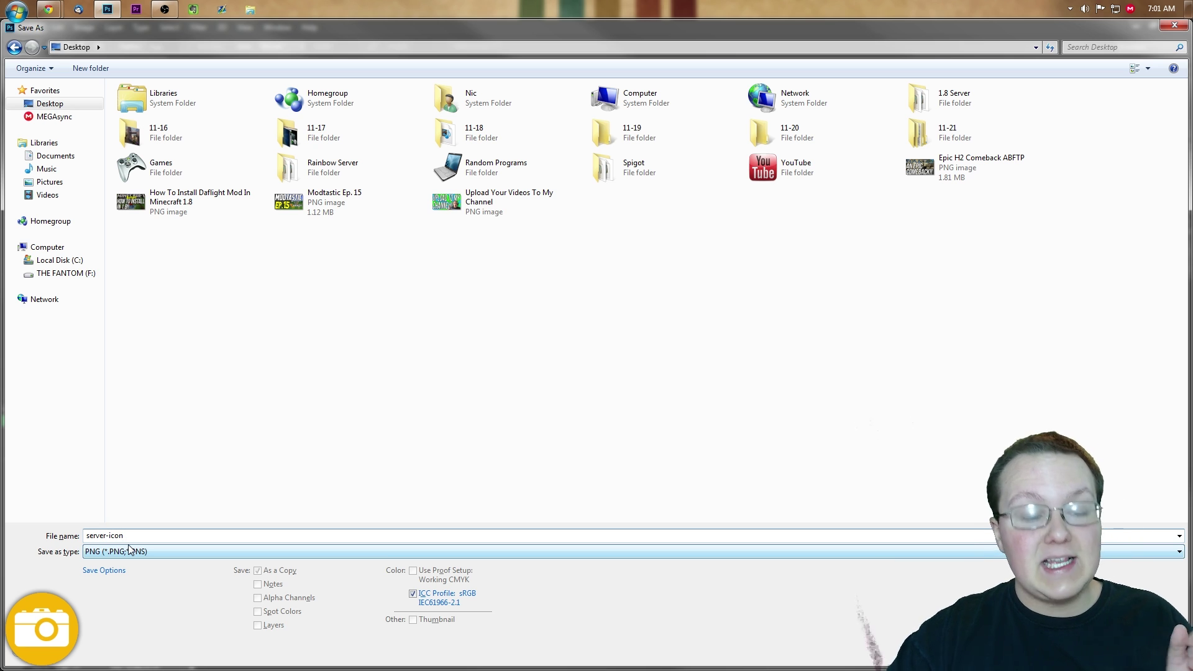
{"action": "key", "text": "Return"}
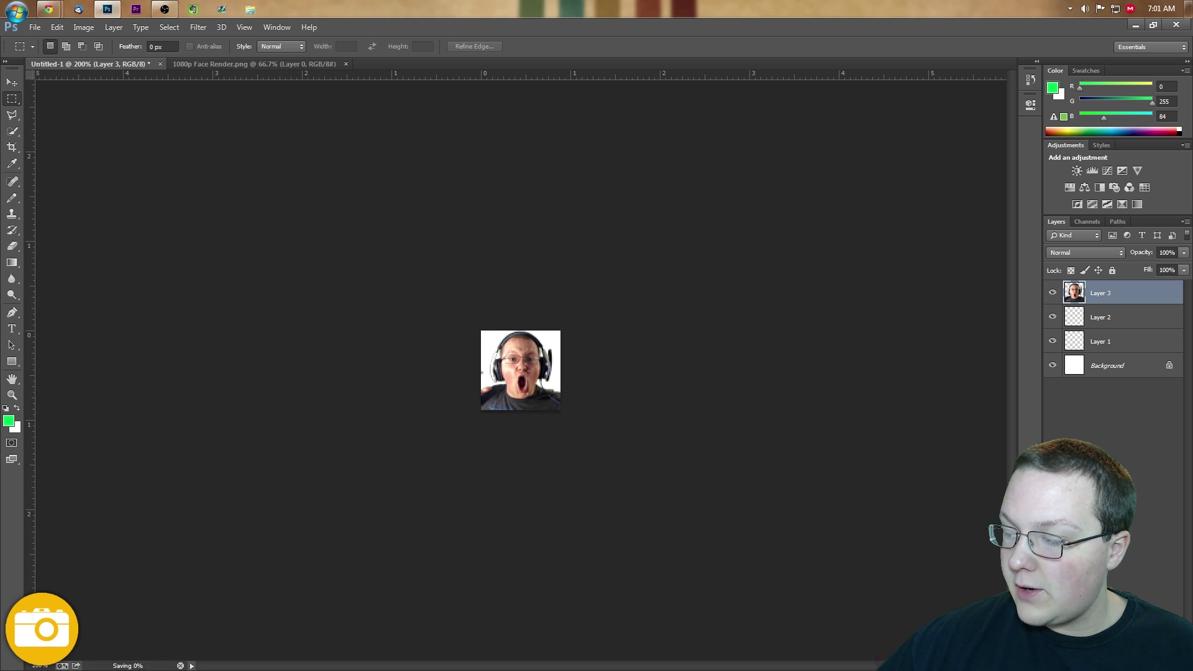
Step: Minimize Photoshop, view then close server-icon's properties, and move the file to the desktop's top-left
{"action": "left_click", "coordinate": [1138, 26]}
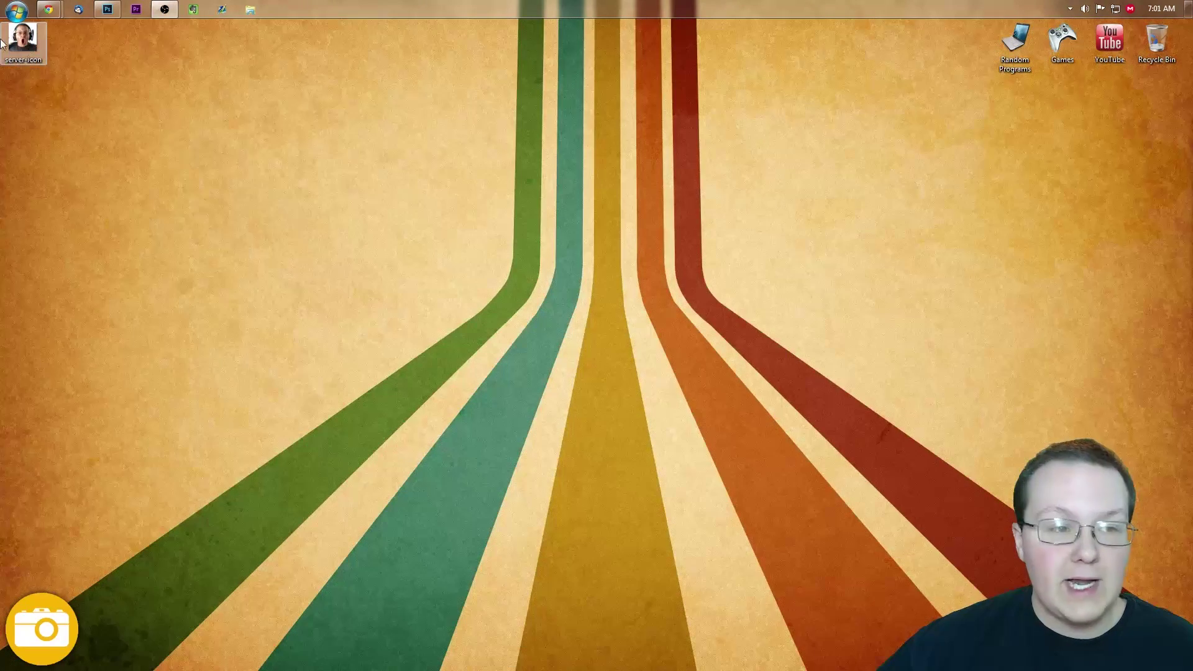
{"action": "right_click", "coordinate": [498, 241]}
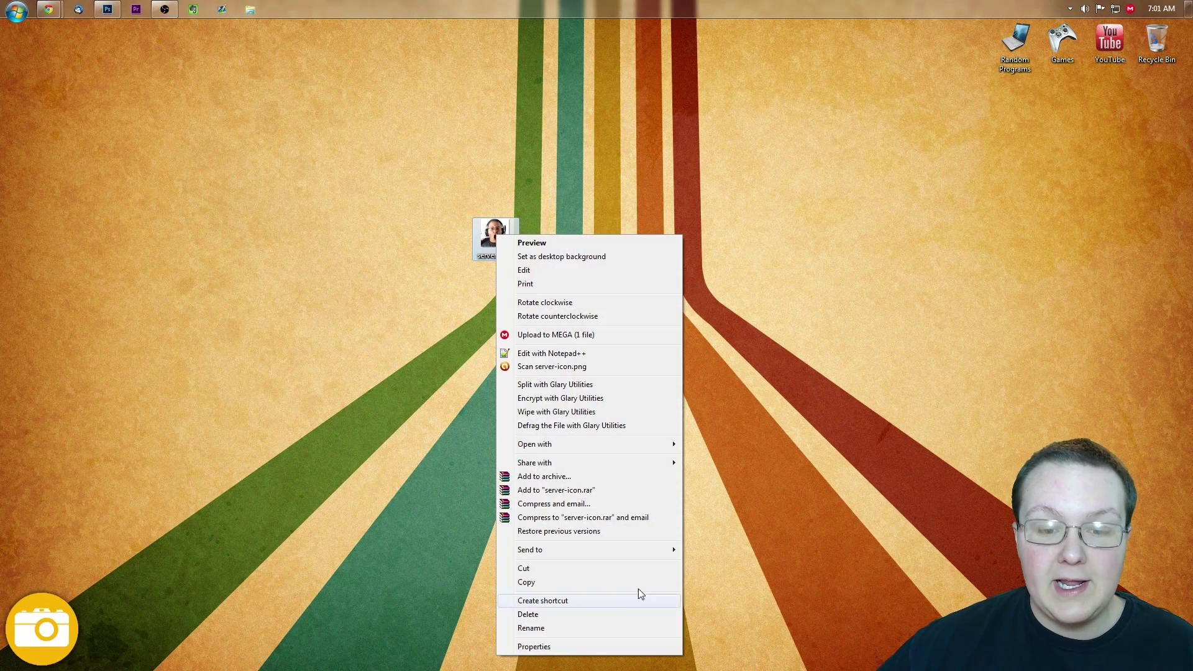
{"action": "left_click", "coordinate": [592, 641]}
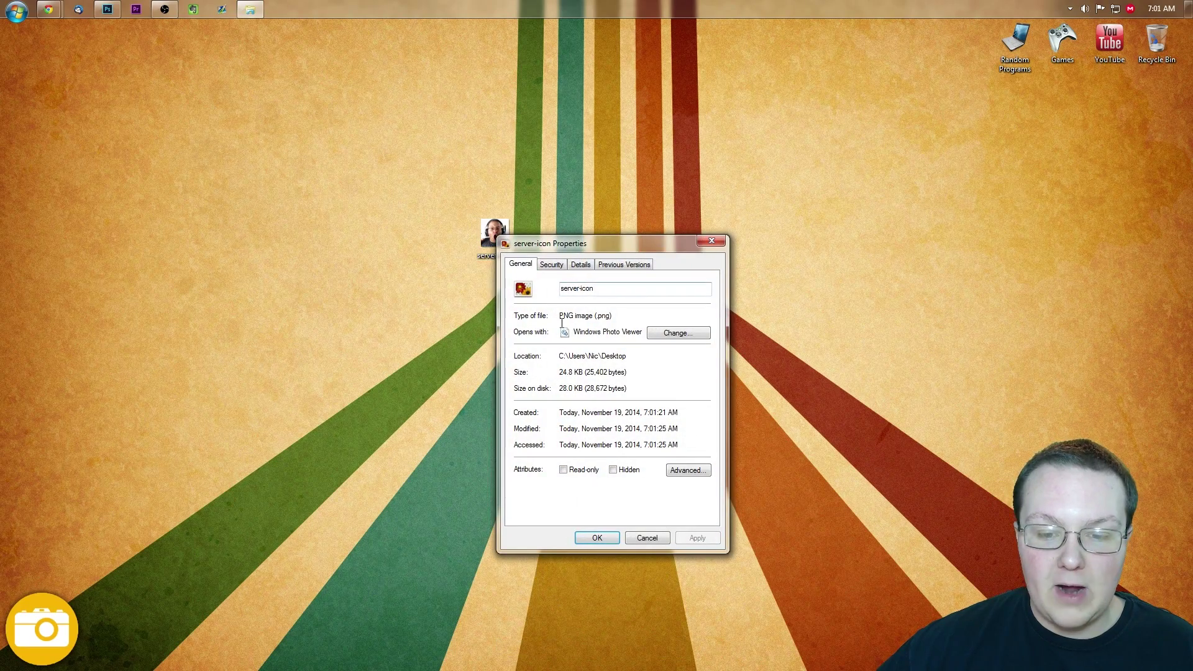
{"action": "left_click", "coordinate": [716, 244]}
{"action": "left_click_drag", "start_coordinate": [53, 164], "coordinate": [43, 180]}
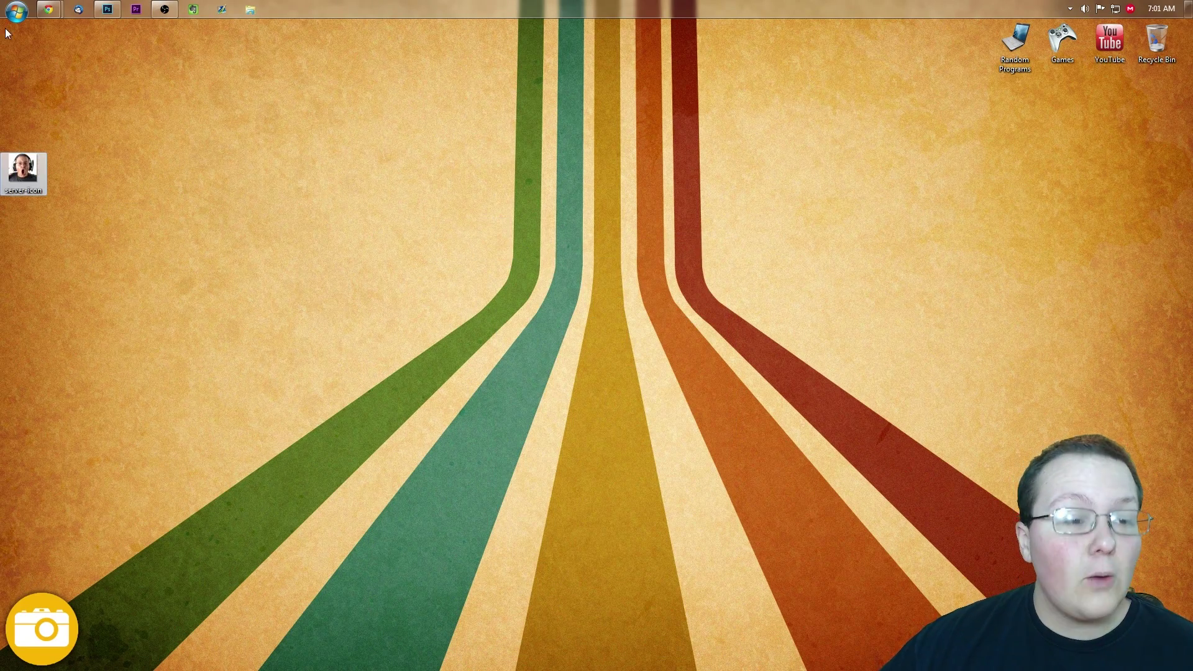
{"action": "left_click", "coordinate": [213, 109]}
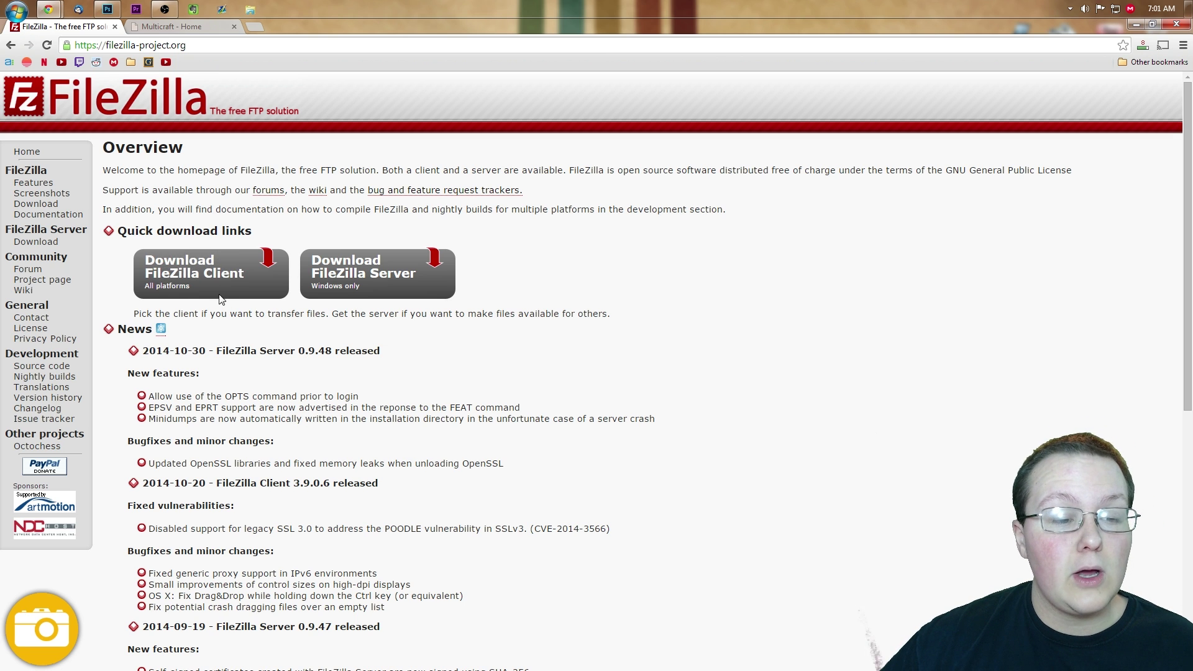
Step: Start the FileZilla Client download via Download Now, then close the download tab
{"action": "left_click", "coordinate": [251, 272]}
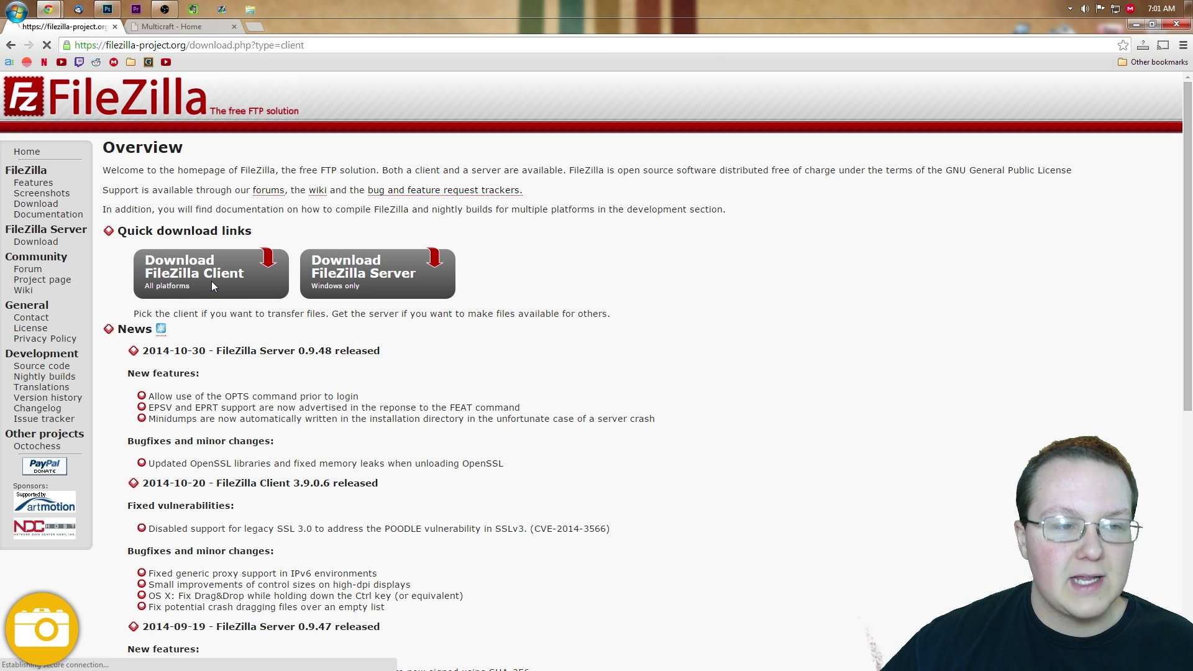
{"action": "left_click", "coordinate": [186, 241]}
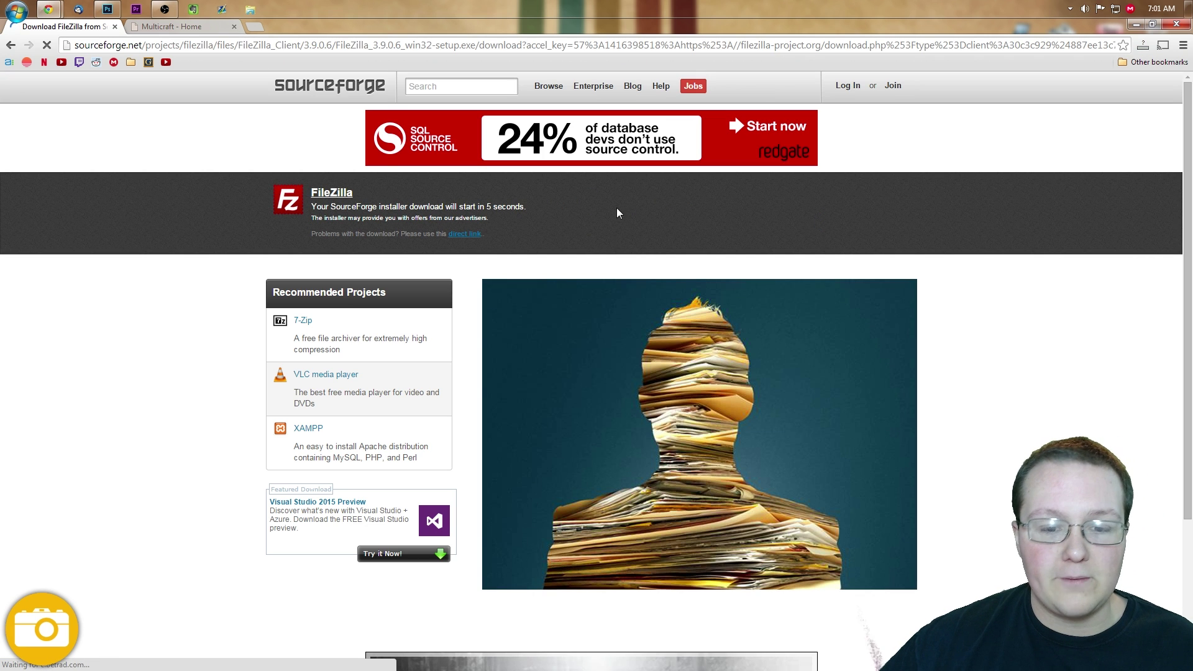
{"action": "left_click", "coordinate": [115, 26]}
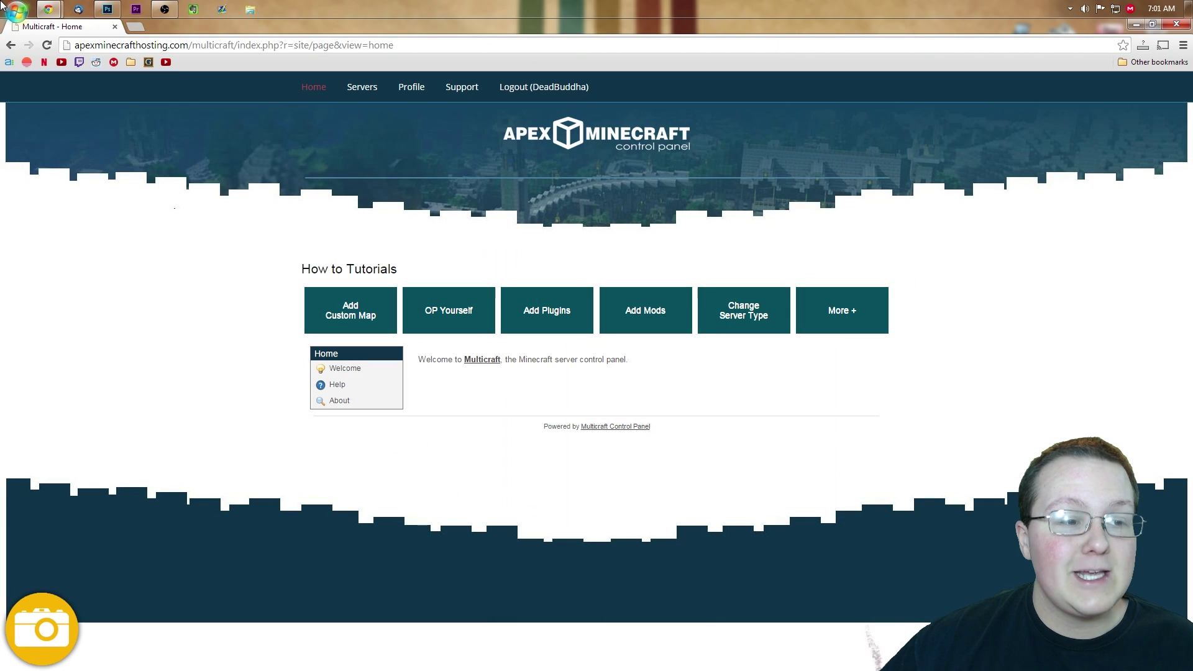
Step: Launch FileZilla, shift its window left, and open Multicraft's Servers list in Chrome
{"action": "left_click", "coordinate": [16, 9]}
{"action": "left_click", "coordinate": [56, 178]}
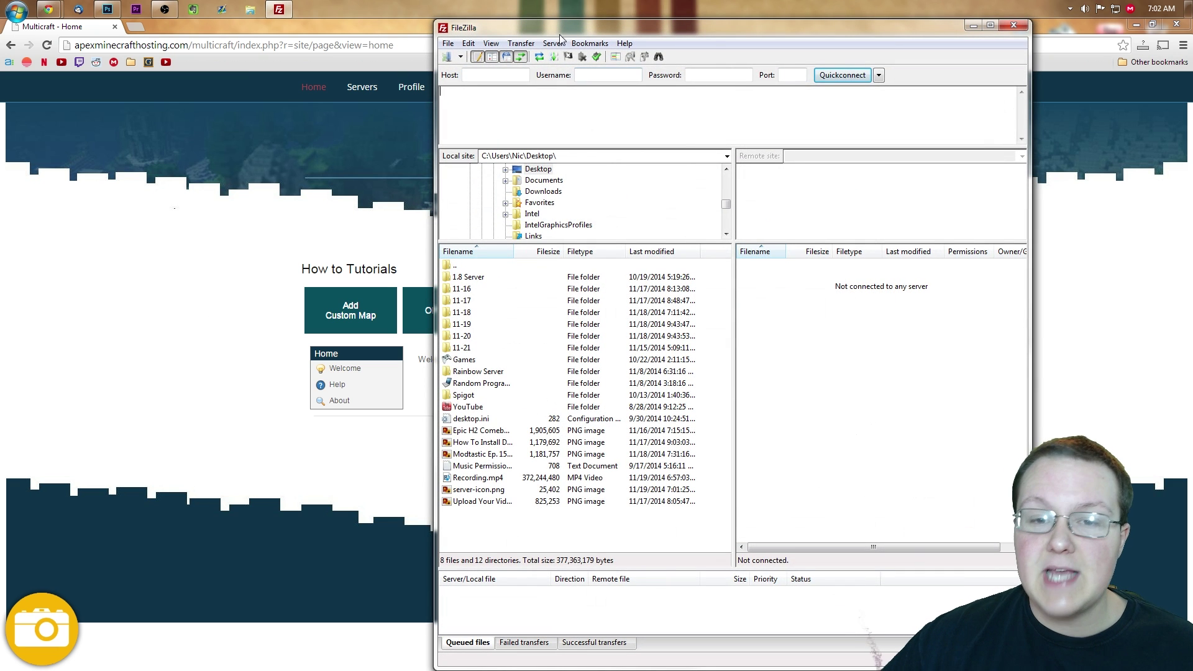
{"action": "left_click", "coordinate": [520, 42]}
{"action": "left_click", "coordinate": [468, 31]}
{"action": "left_click_drag", "start_coordinate": [468, 32], "coordinate": [379, 33]}
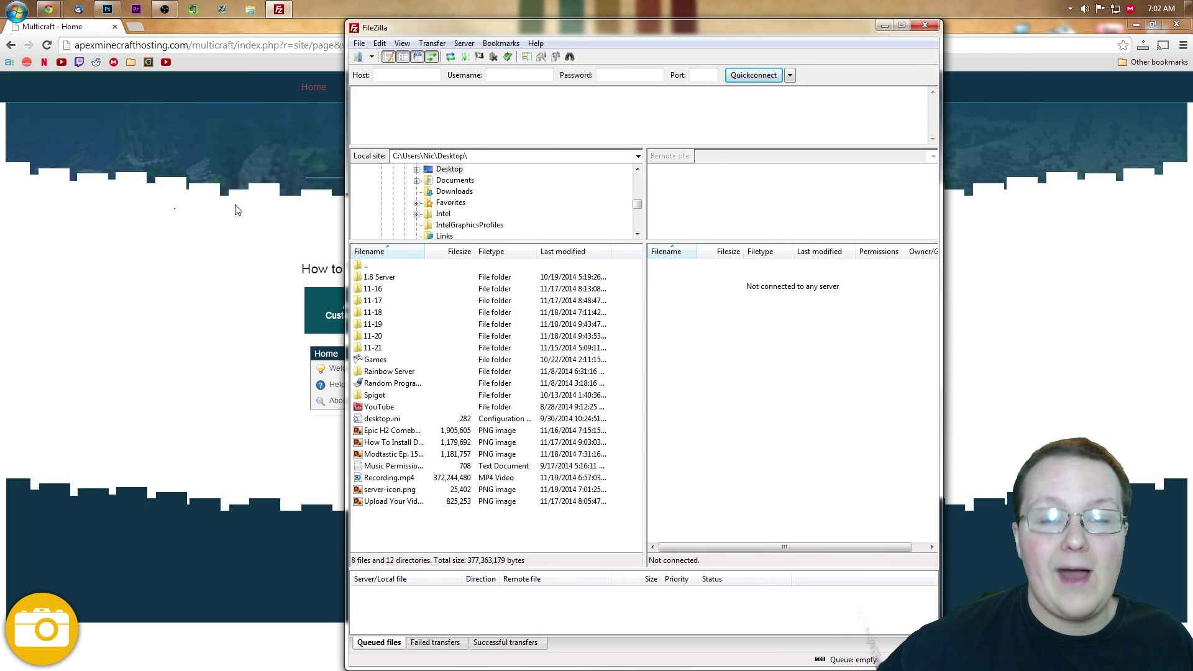
{"action": "left_click", "coordinate": [289, 184]}
{"action": "left_click", "coordinate": [361, 92]}
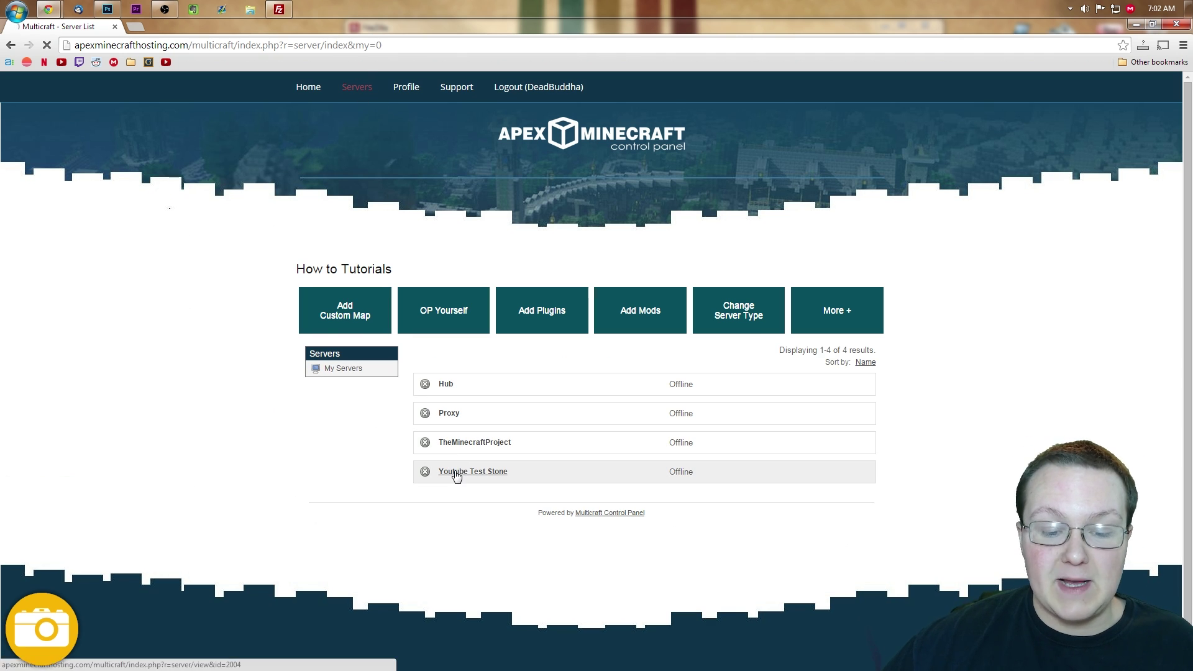
Step: Open Youtube Test Stone's Files > FTP File Access page showing host 192.99.21.64, port 21
{"action": "left_click", "coordinate": [456, 476]}
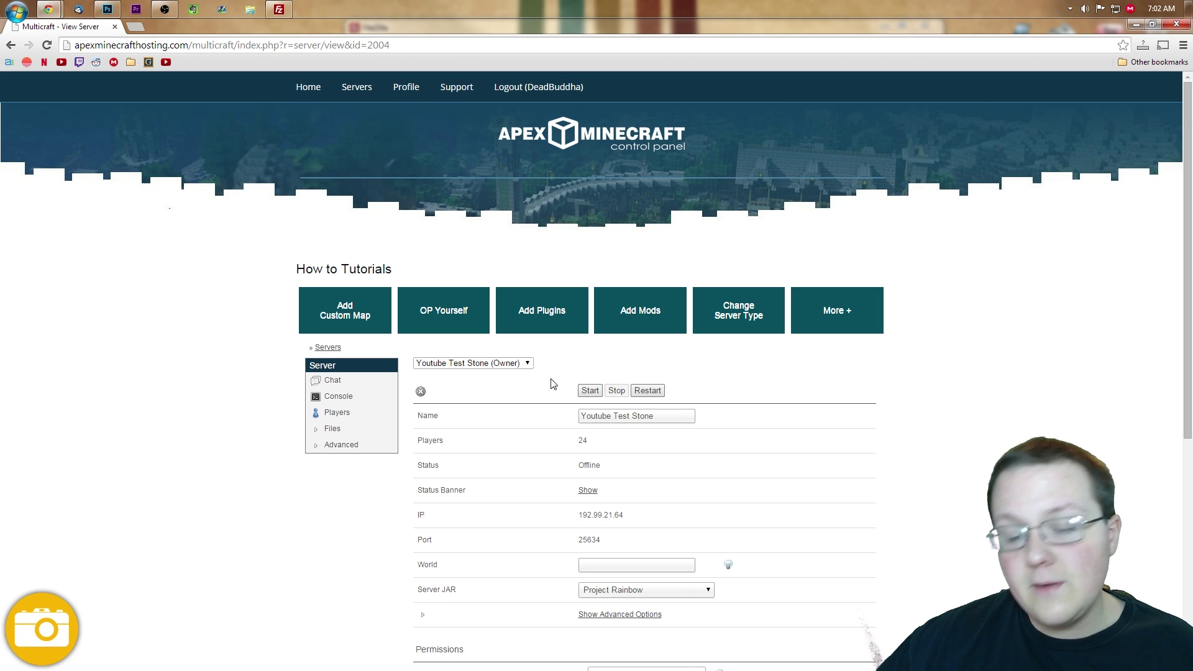
{"action": "scroll", "coordinate": [556, 384], "scroll_direction": "down", "scroll_amount": 1}
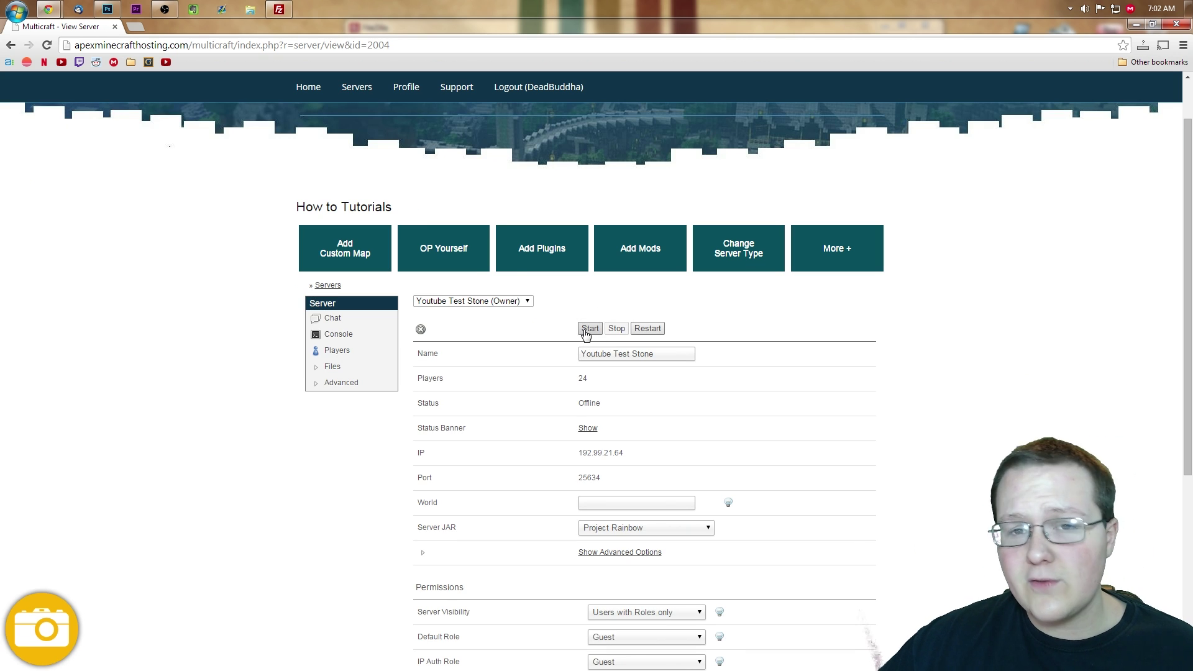
{"action": "left_click", "coordinate": [331, 367]}
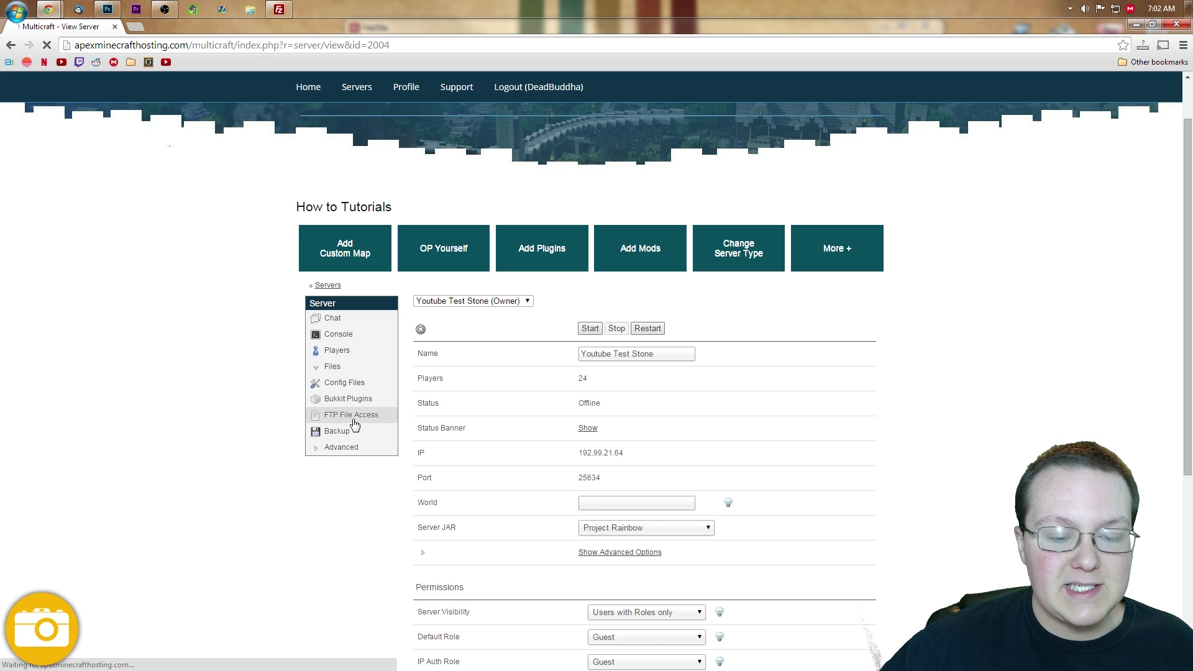
{"action": "left_click", "coordinate": [348, 399]}
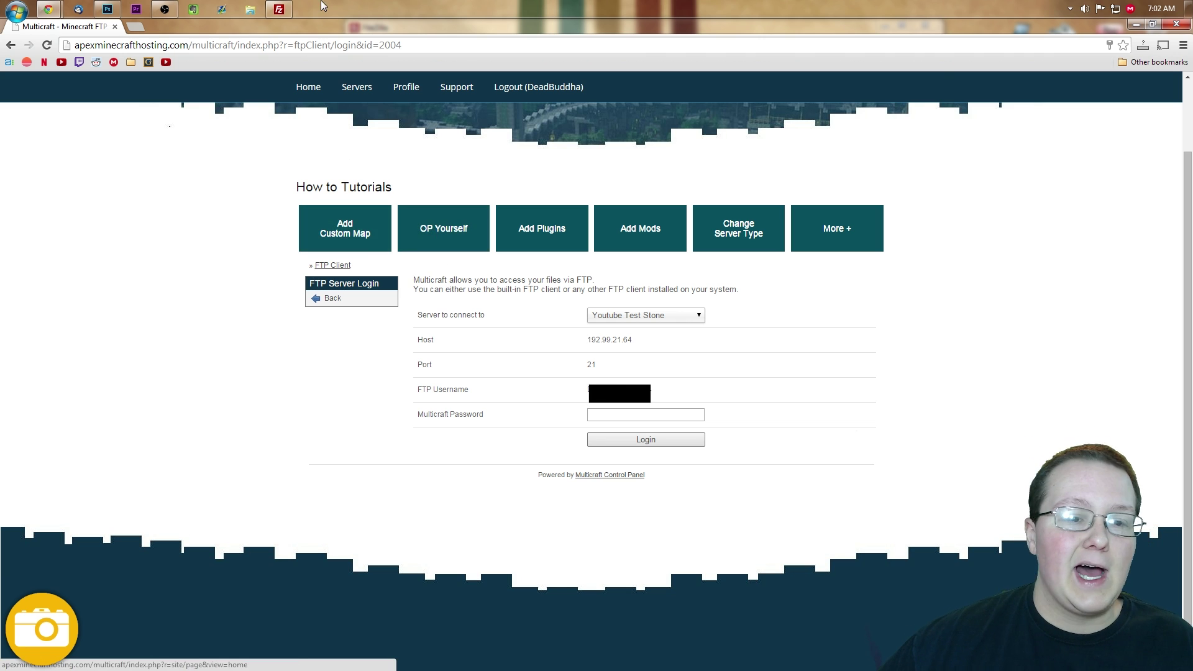
{"action": "left_click", "coordinate": [279, 8]}
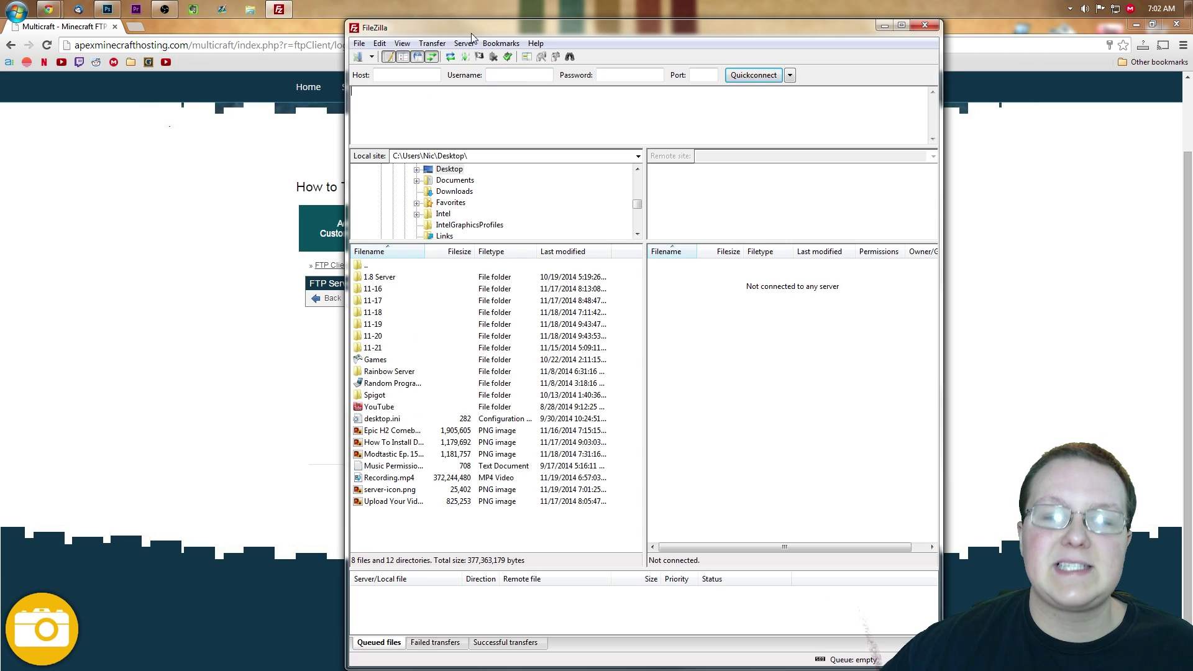
Step: Place FileZilla right and Chrome left, then copy host 192.99.21.64 into FileZilla's Host field
{"action": "left_click_drag", "start_coordinate": [469, 33], "coordinate": [633, 21]}
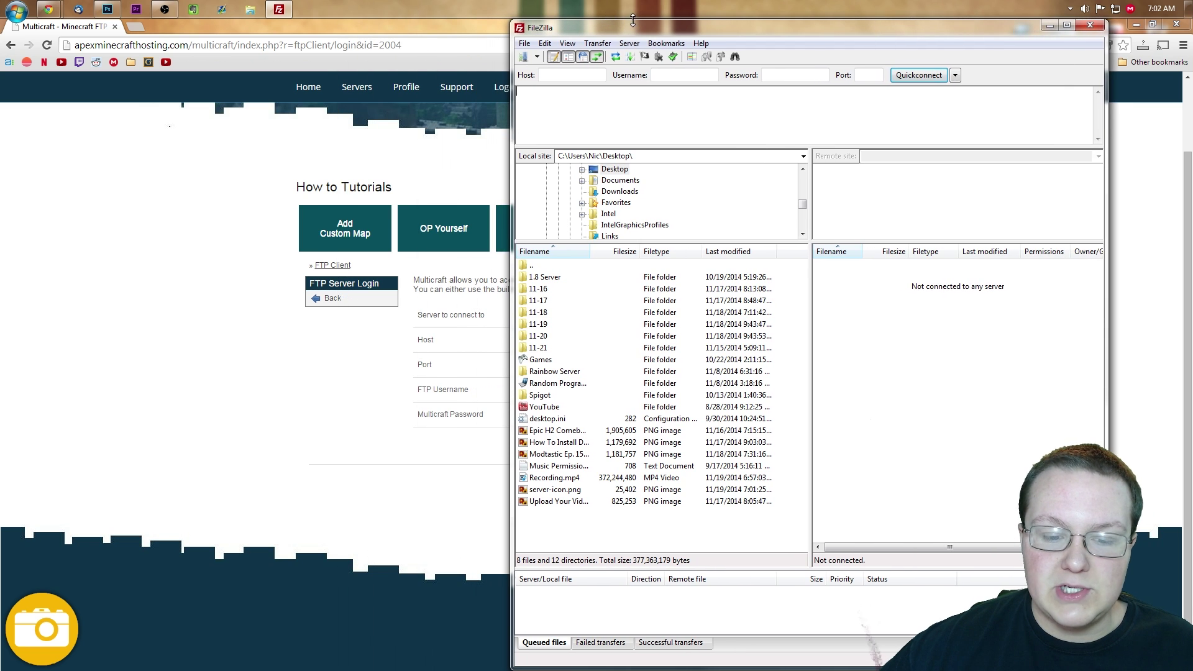
{"action": "left_click_drag", "start_coordinate": [363, 34], "coordinate": [265, 68]}
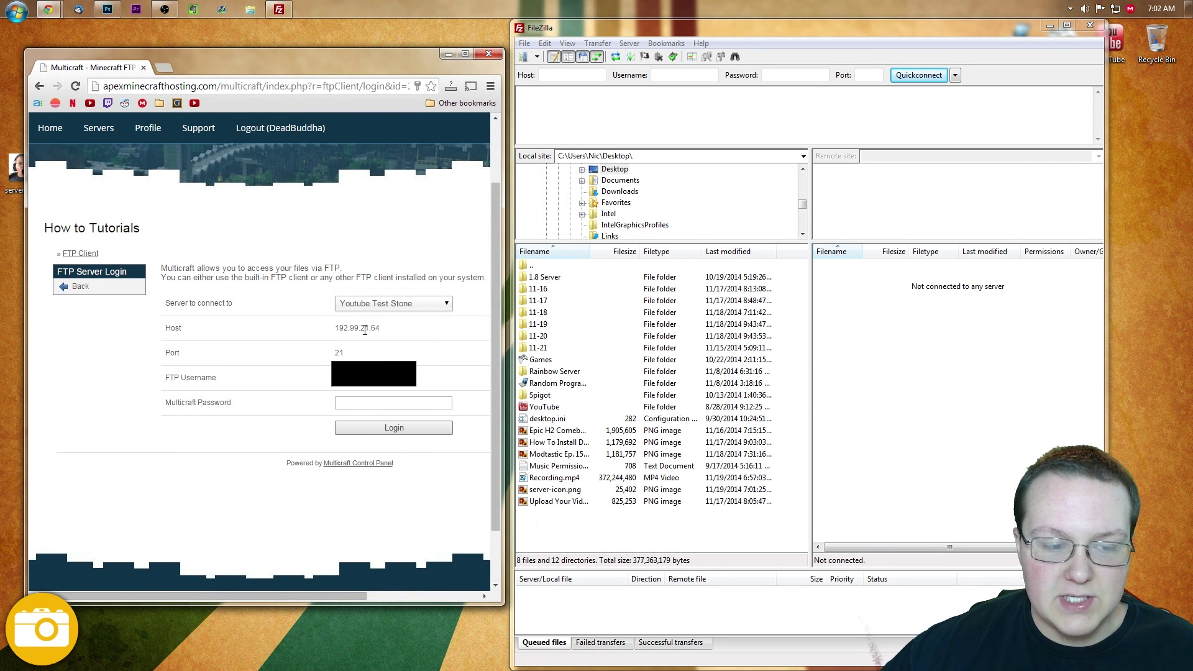
{"action": "left_click_drag", "start_coordinate": [392, 336], "coordinate": [336, 335]}
{"action": "key", "text": "ctrl+c"}
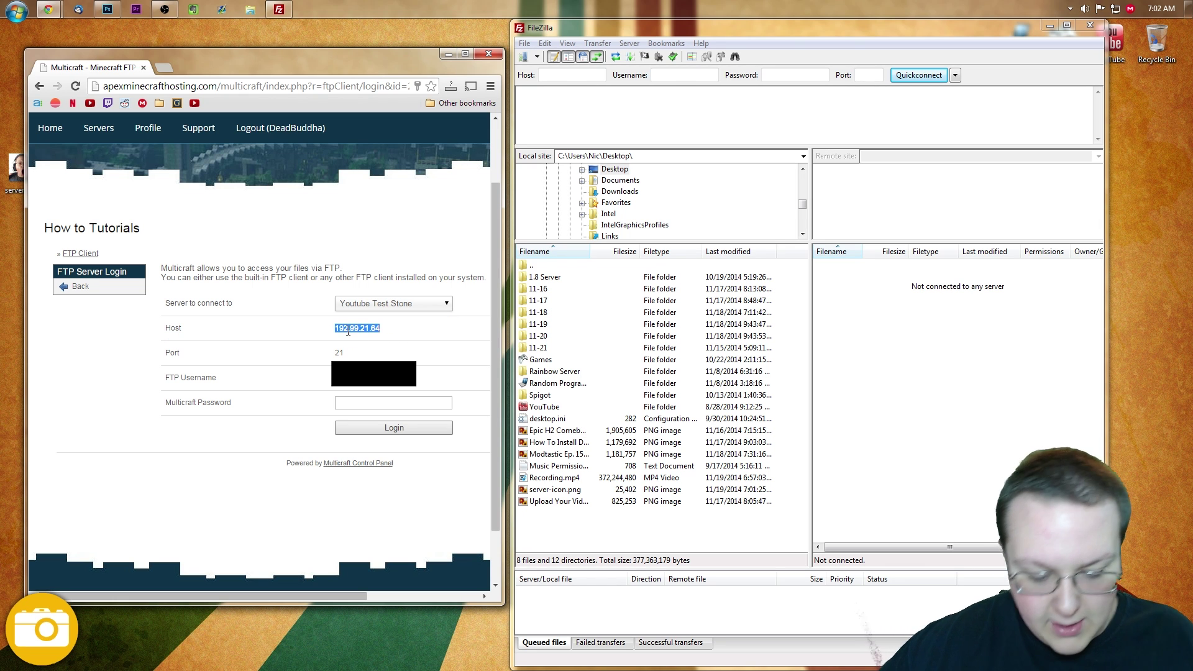
{"action": "left_click", "coordinate": [568, 74]}
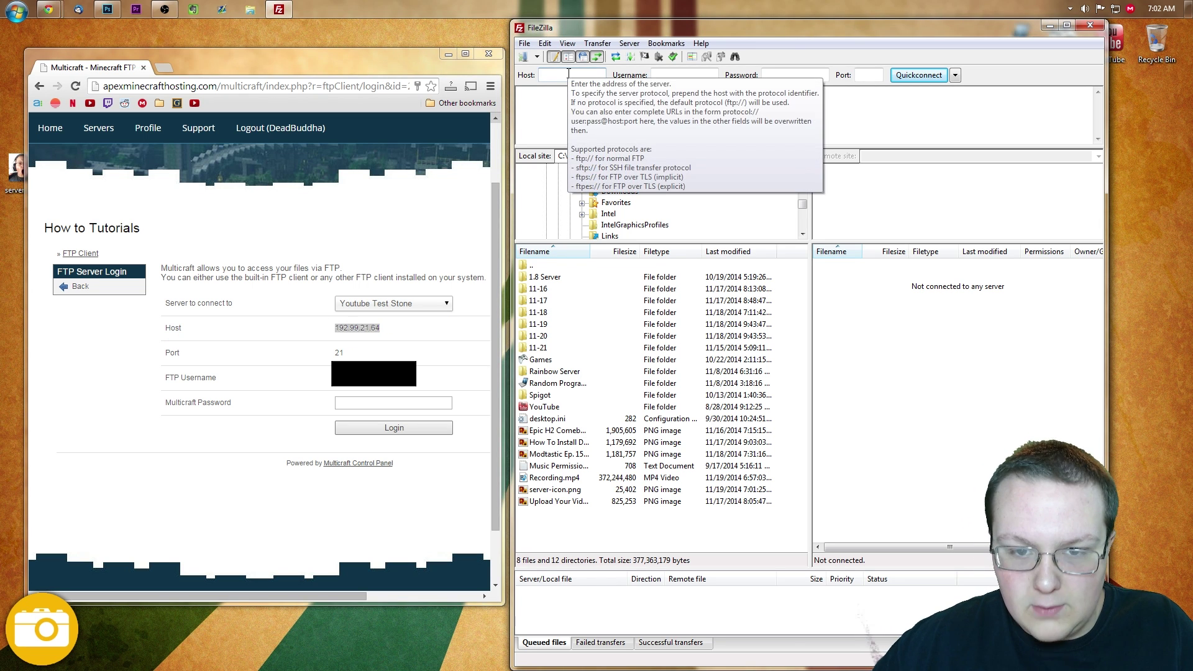
{"action": "key", "text": "ctrl+v"}
{"action": "left_click", "coordinate": [336, 390]}
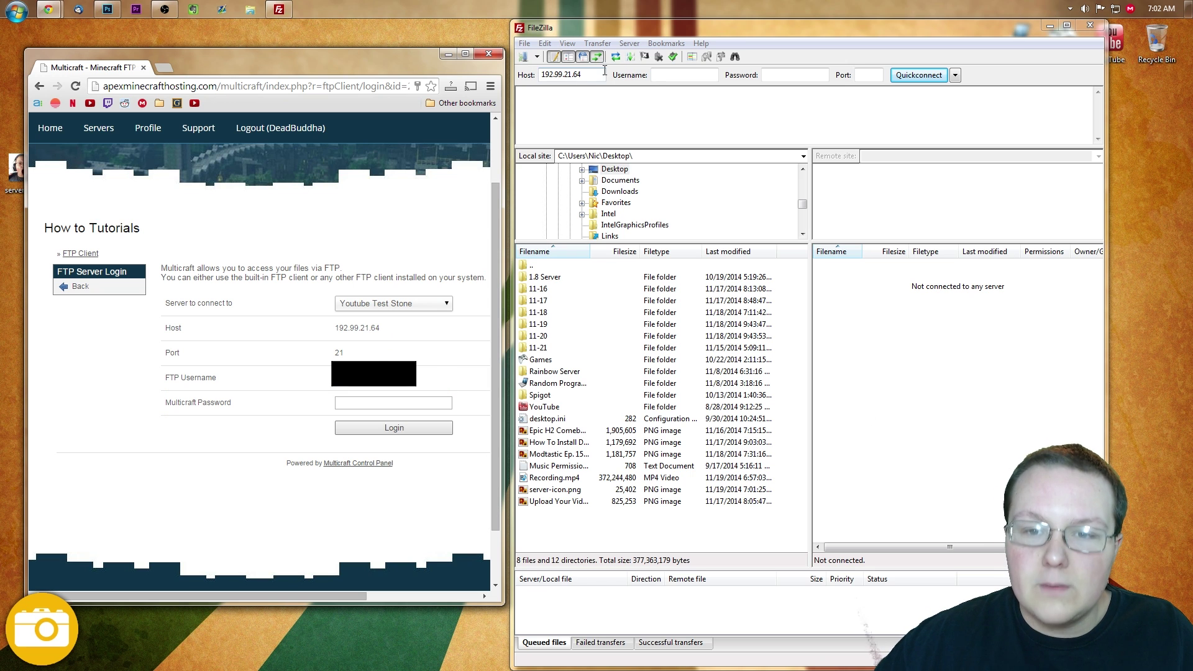
Step: Fill in the FTP username, port 21 and the account password in the Quickconnect bar
{"action": "left_click", "coordinate": [654, 75]}
{"action": "key", "text": "ctrl+v"}
{"action": "left_click_drag", "start_coordinate": [398, 351], "coordinate": [335, 353]}
{"action": "key", "text": "ctrl+c"}
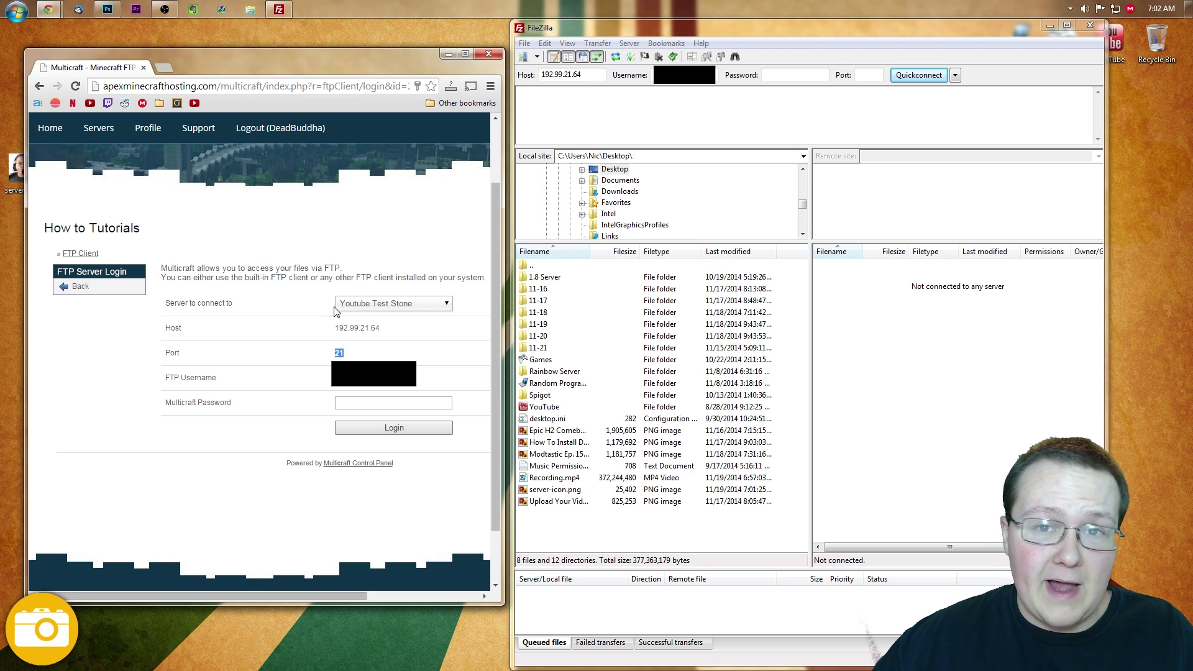
{"action": "left_click", "coordinate": [869, 79]}
{"action": "key", "text": "ctrl+v"}
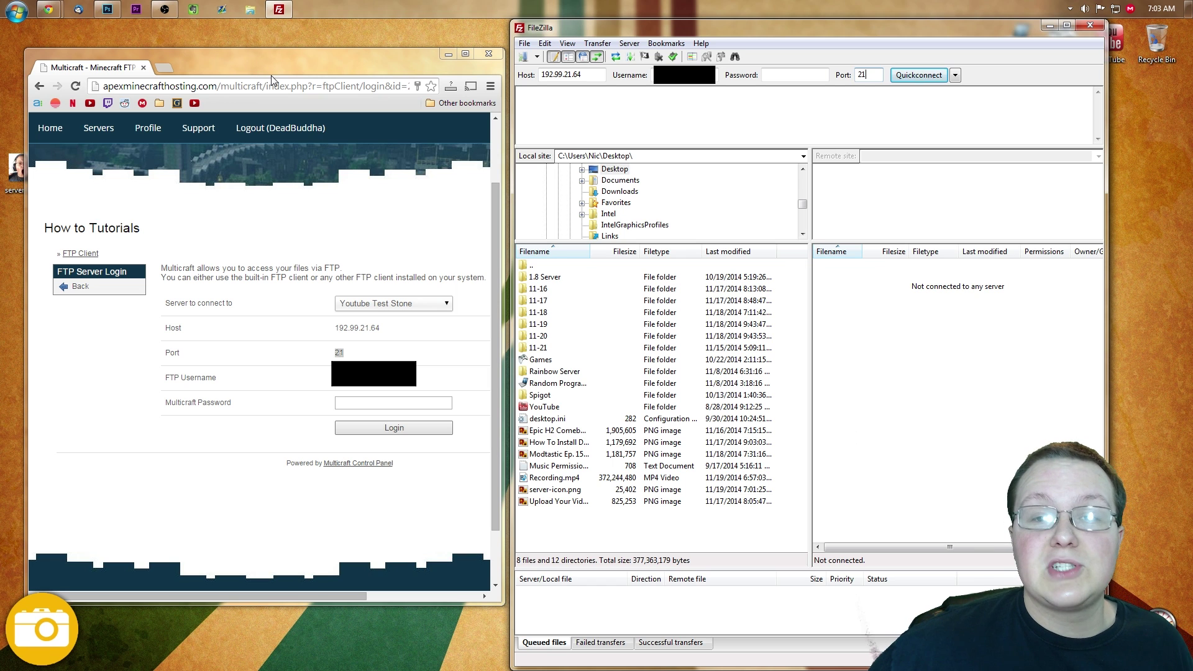
{"action": "left_click", "coordinate": [795, 75]}
{"action": "key", "text": "ctrl+v"}
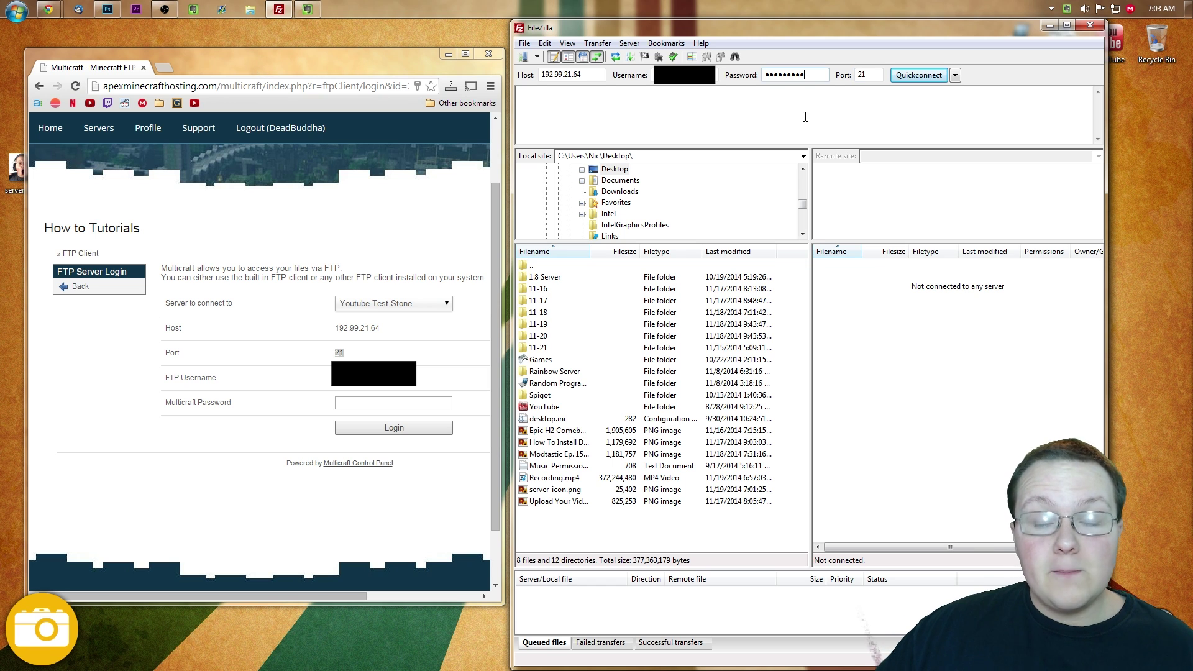
Step: Connect to 192.99.21.64 and browse the server's remote files, such as world and Cron.dat
{"action": "left_click", "coordinate": [910, 75]}
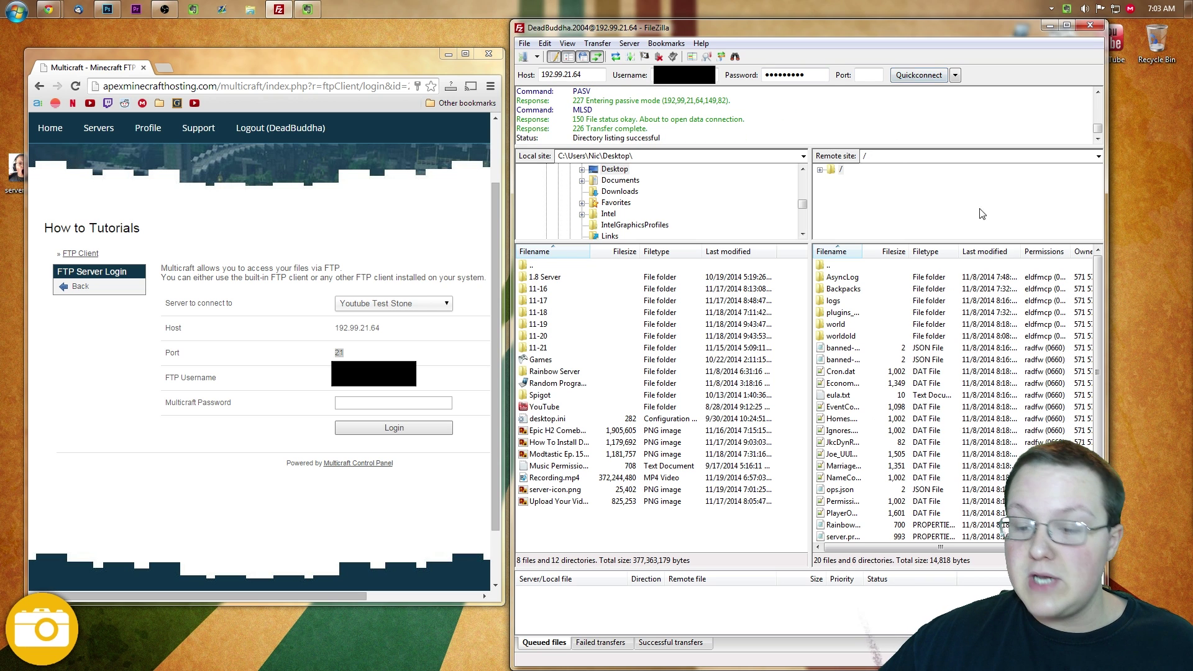
{"action": "key", "text": "w"}
{"action": "key", "text": "c"}
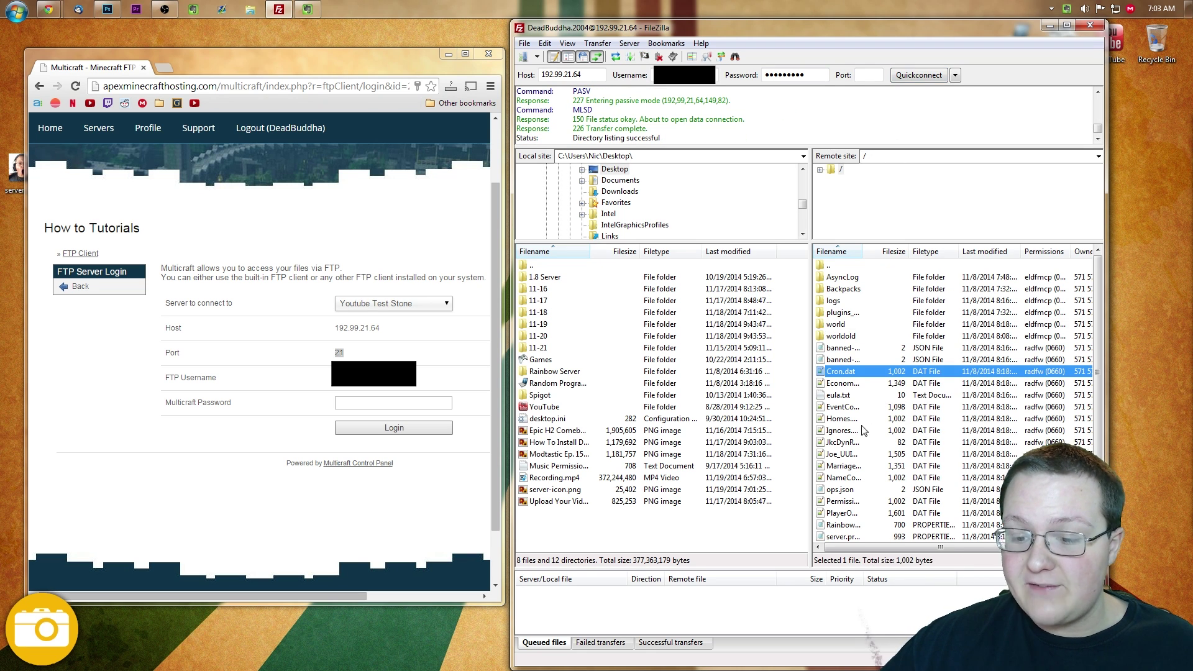
{"action": "scroll", "coordinate": [859, 507], "scroll_direction": "down", "scroll_amount": 2}
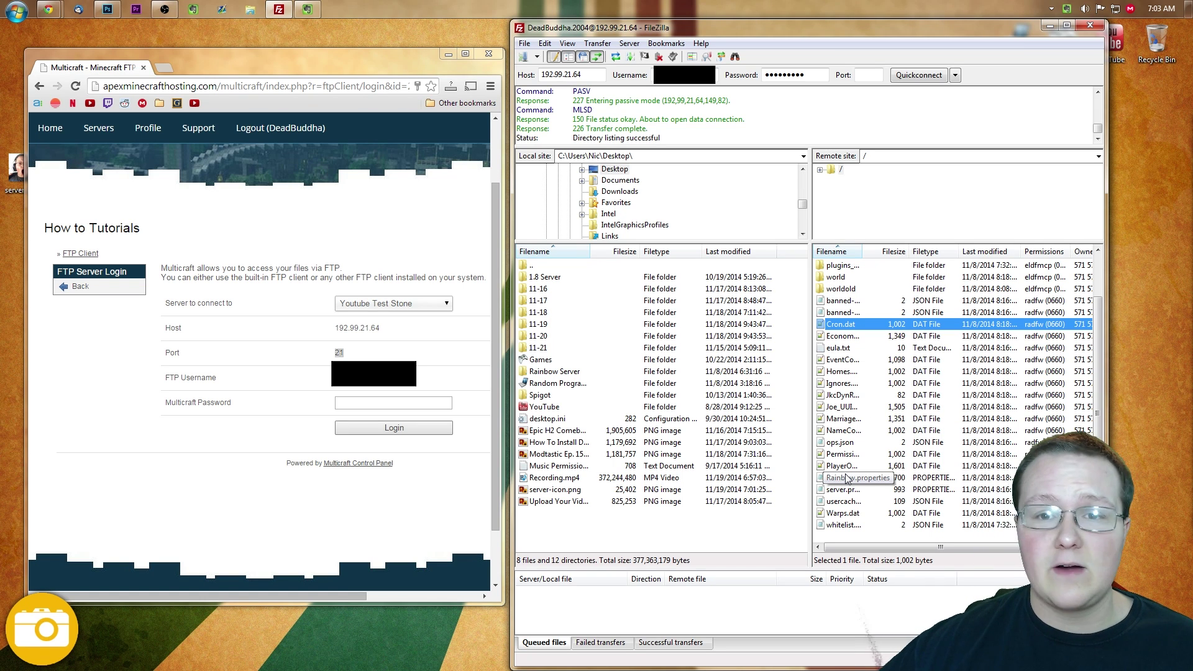
{"action": "scroll", "coordinate": [846, 479], "scroll_direction": "up", "scroll_amount": 2}
Step: Drag server-icon.png from the local files onto the server's root folder
{"action": "left_click", "coordinate": [746, 466]}
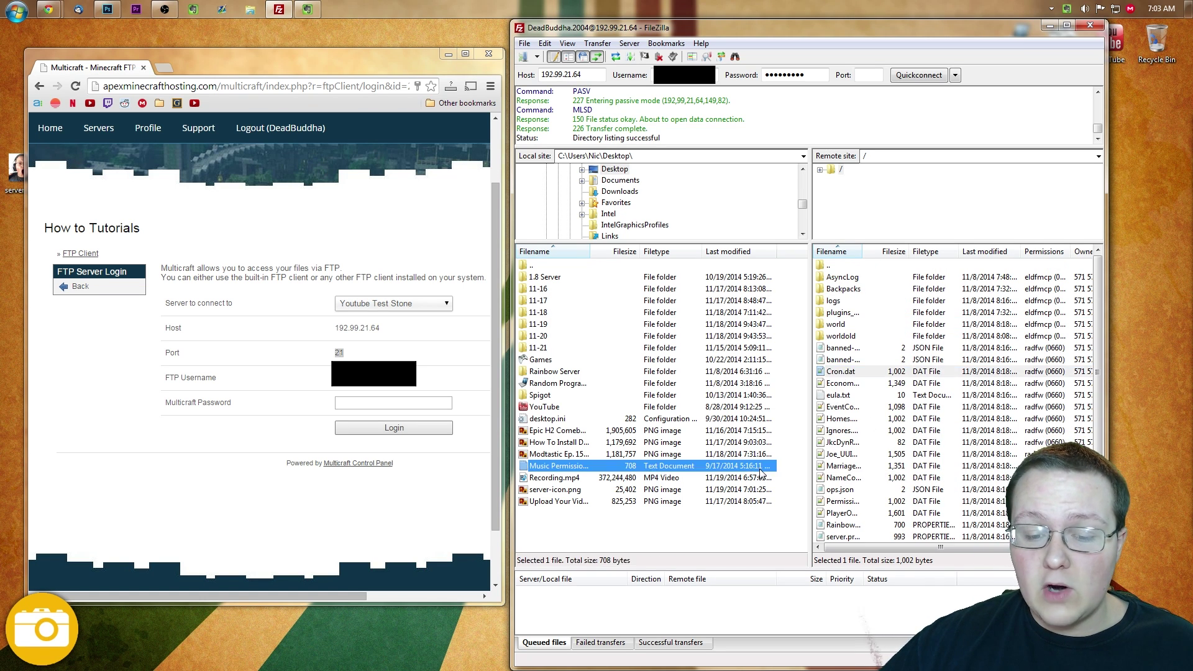
{"action": "left_click", "coordinate": [573, 490]}
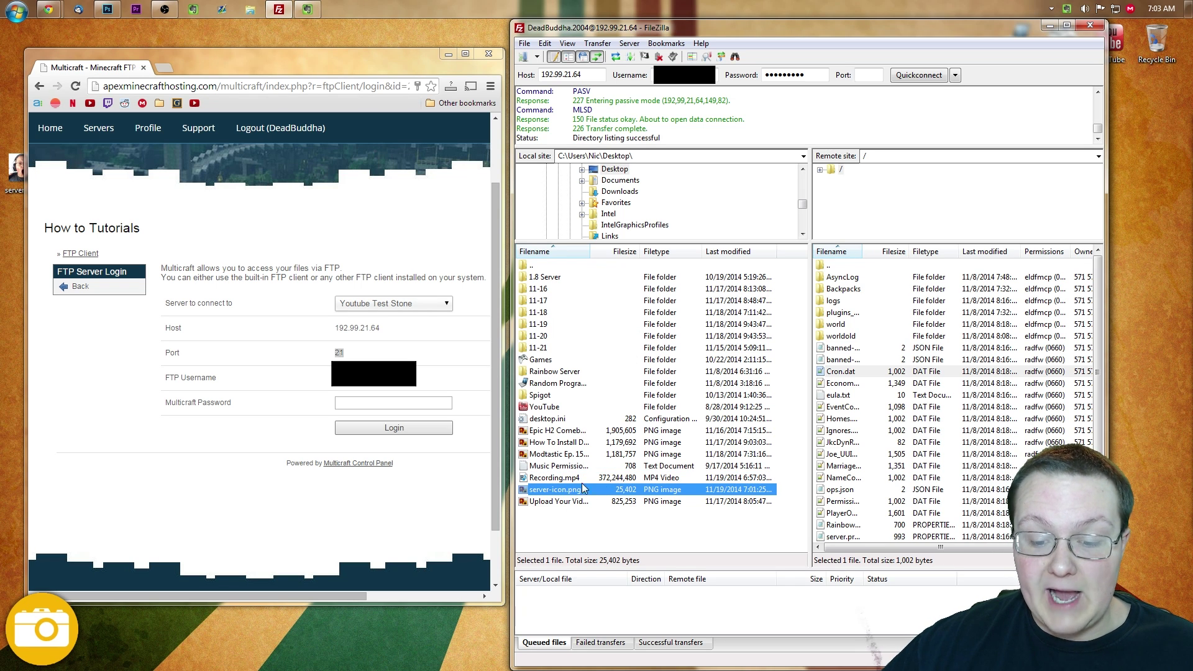
{"action": "left_click_drag", "start_coordinate": [555, 494], "coordinate": [957, 426]}
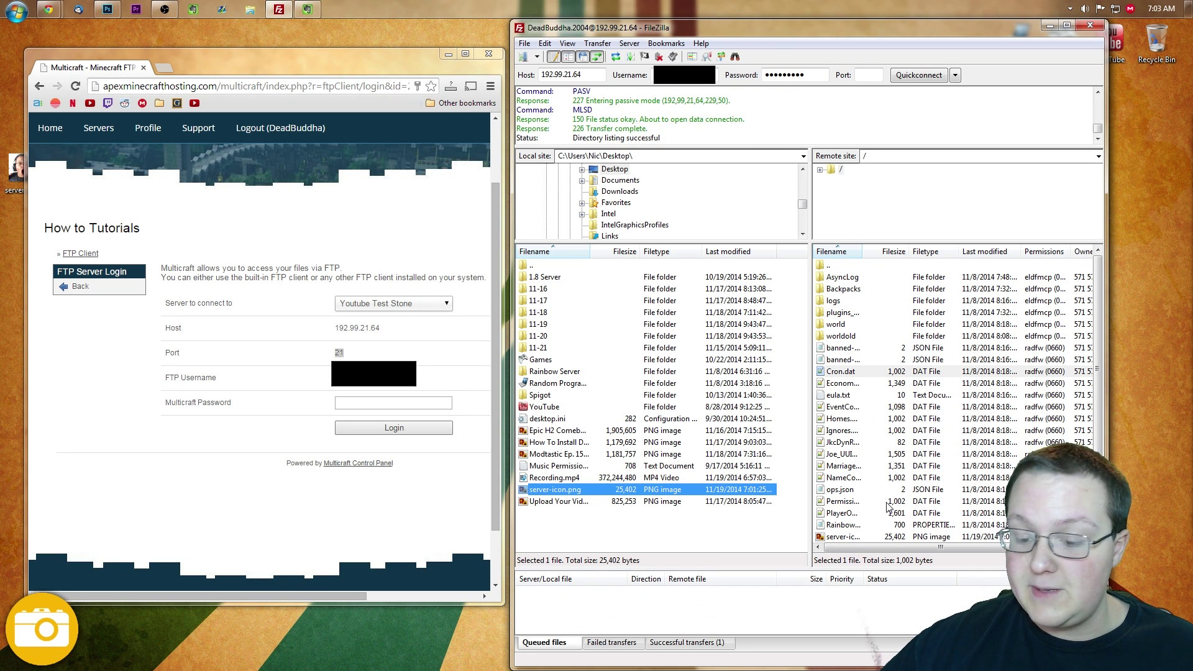
Step: Look over remote files like eula.txt and server.properties, then close FileZilla
{"action": "left_click", "coordinate": [852, 478]}
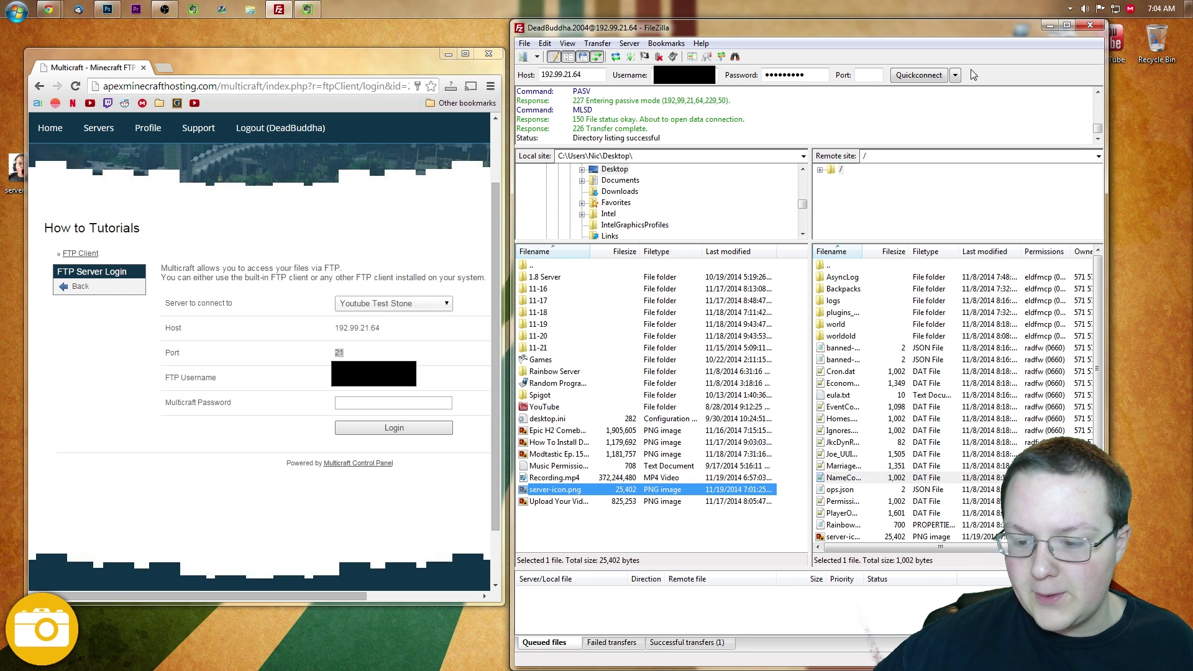
{"action": "left_click", "coordinate": [988, 394]}
{"action": "scroll", "coordinate": [988, 422], "scroll_direction": "down", "scroll_amount": 2}
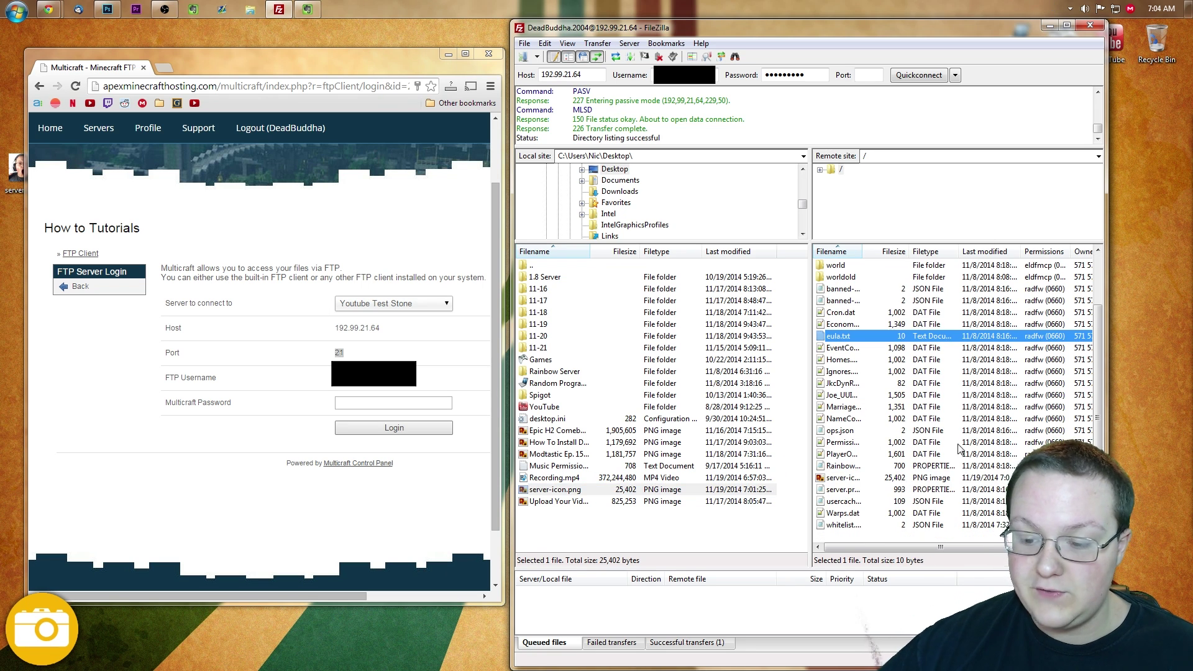
{"action": "left_click", "coordinate": [845, 489]}
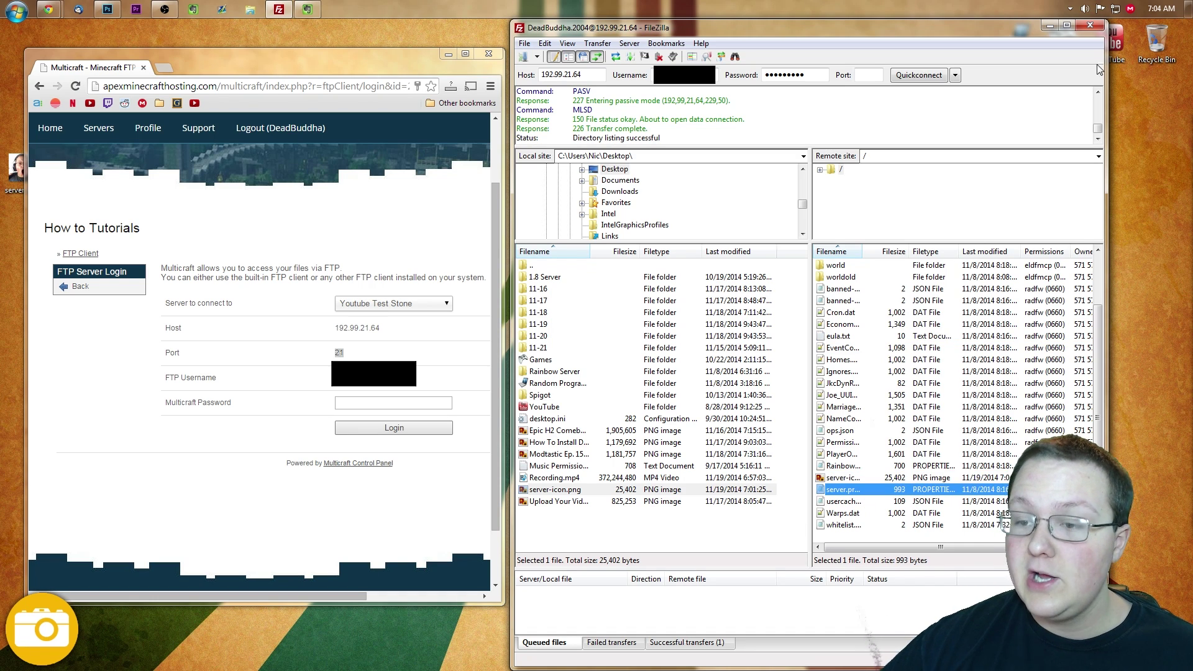
{"action": "left_click", "coordinate": [1090, 25]}
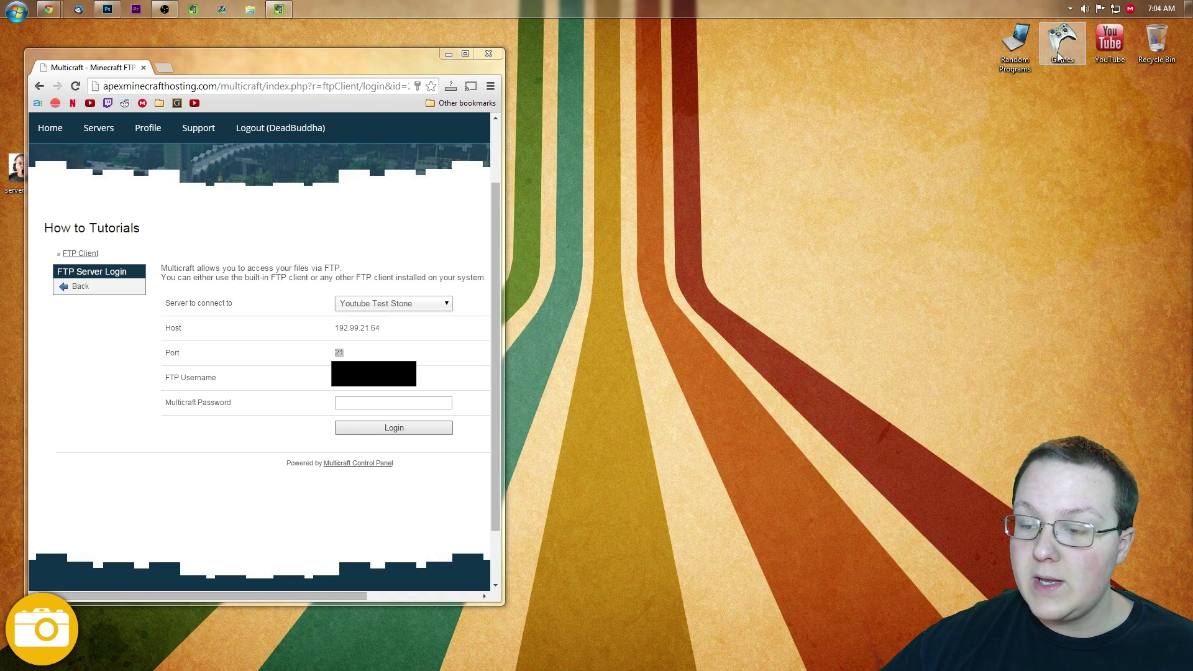
Step: Launch Minecraft from the Games folder on the desktop
{"action": "double_click", "coordinate": [1060, 44]}
{"action": "double_click", "coordinate": [541, 274]}
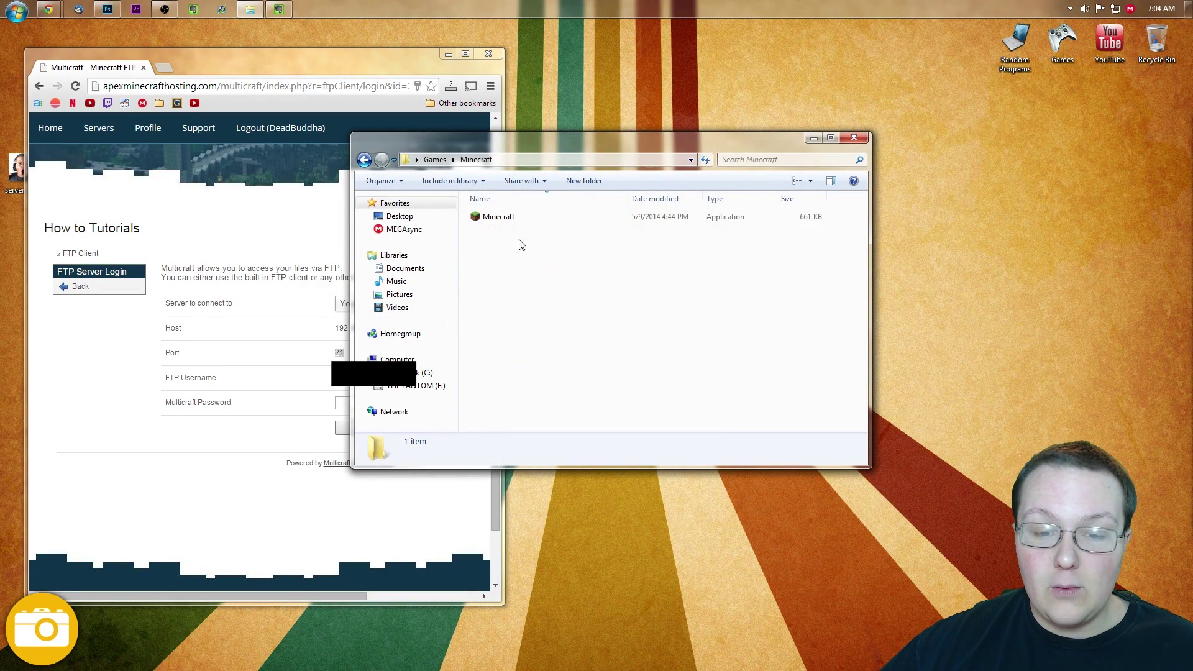
{"action": "left_click", "coordinate": [499, 217]}
{"action": "left_click", "coordinate": [855, 137]}
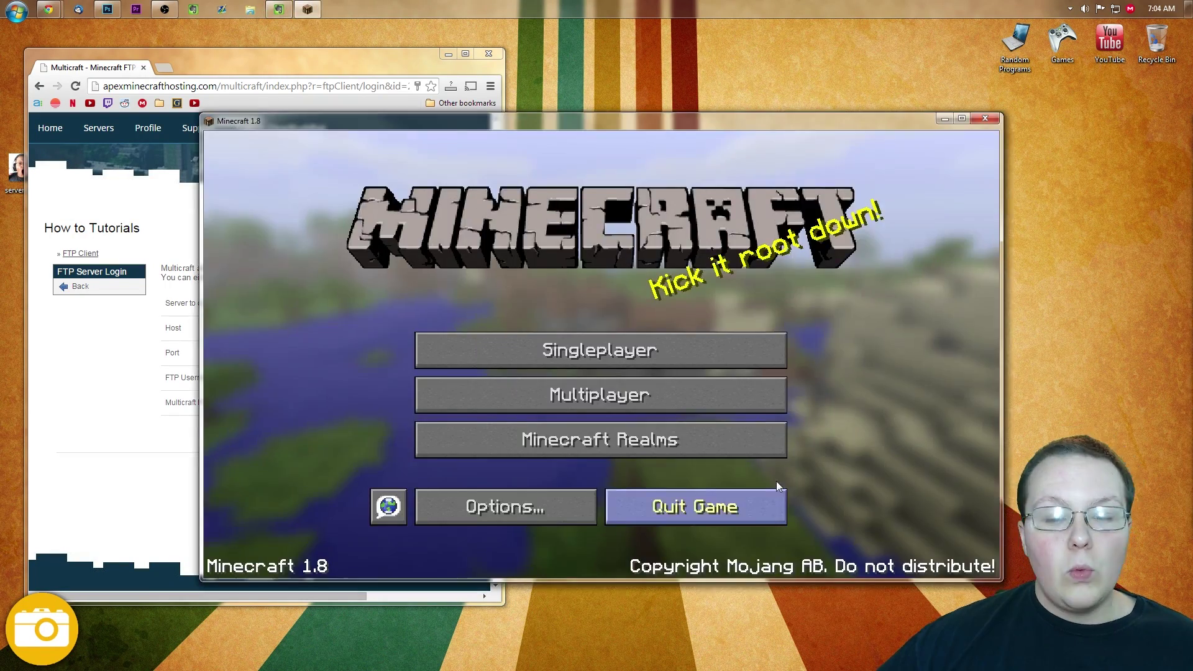
Step: Go to Multiplayer, back out of Direct Connect, and start adding a new server
{"action": "left_click", "coordinate": [647, 395]}
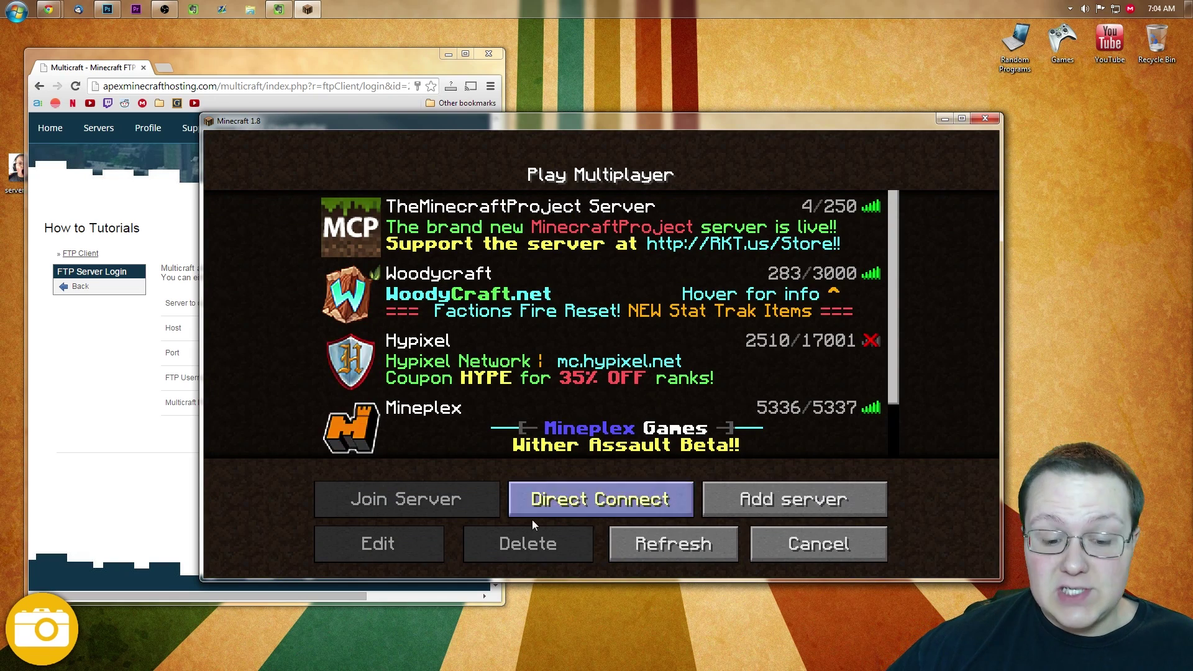
{"action": "left_click", "coordinate": [576, 506]}
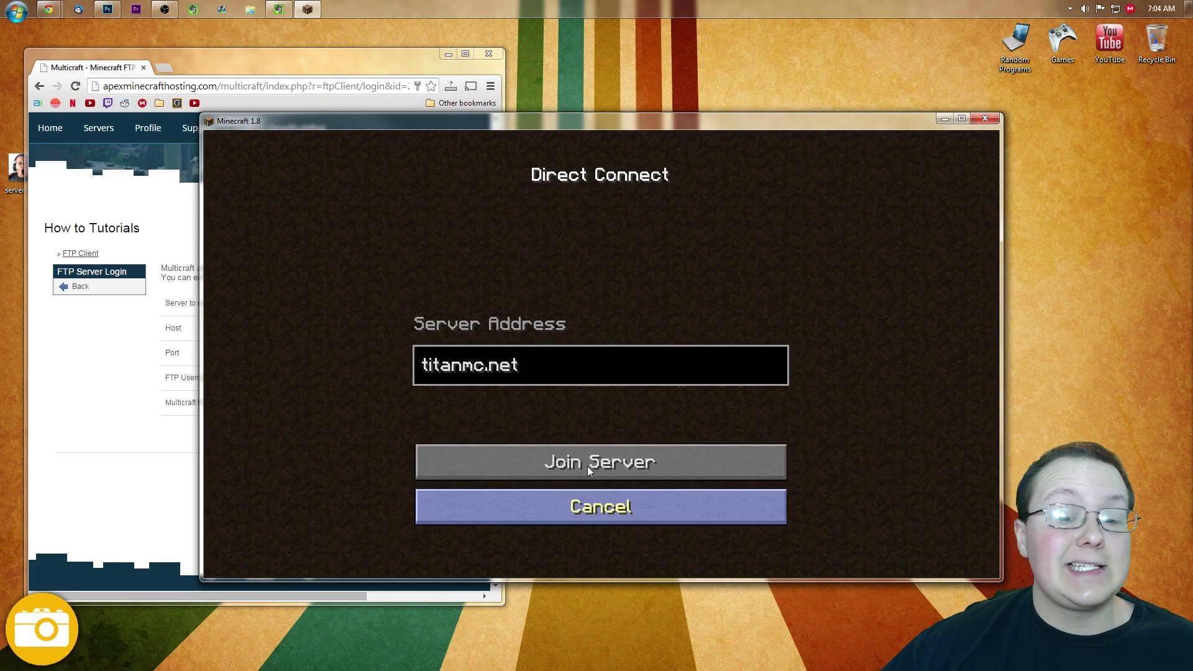
{"action": "left_click", "coordinate": [559, 513]}
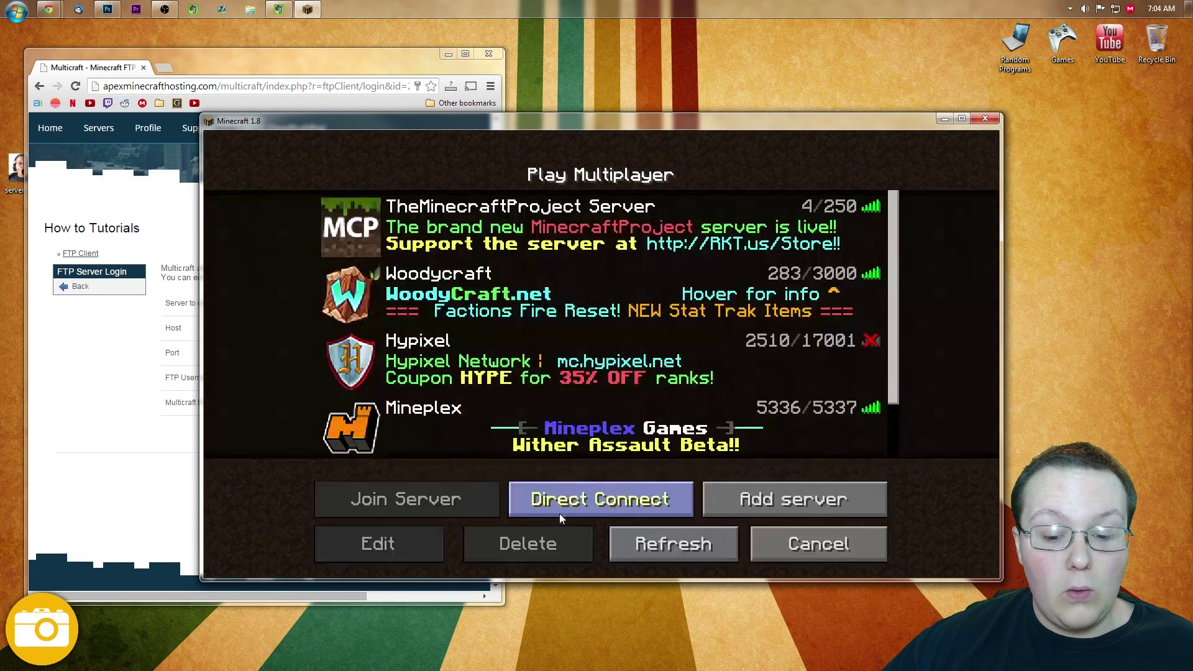
{"action": "left_click", "coordinate": [732, 503]}
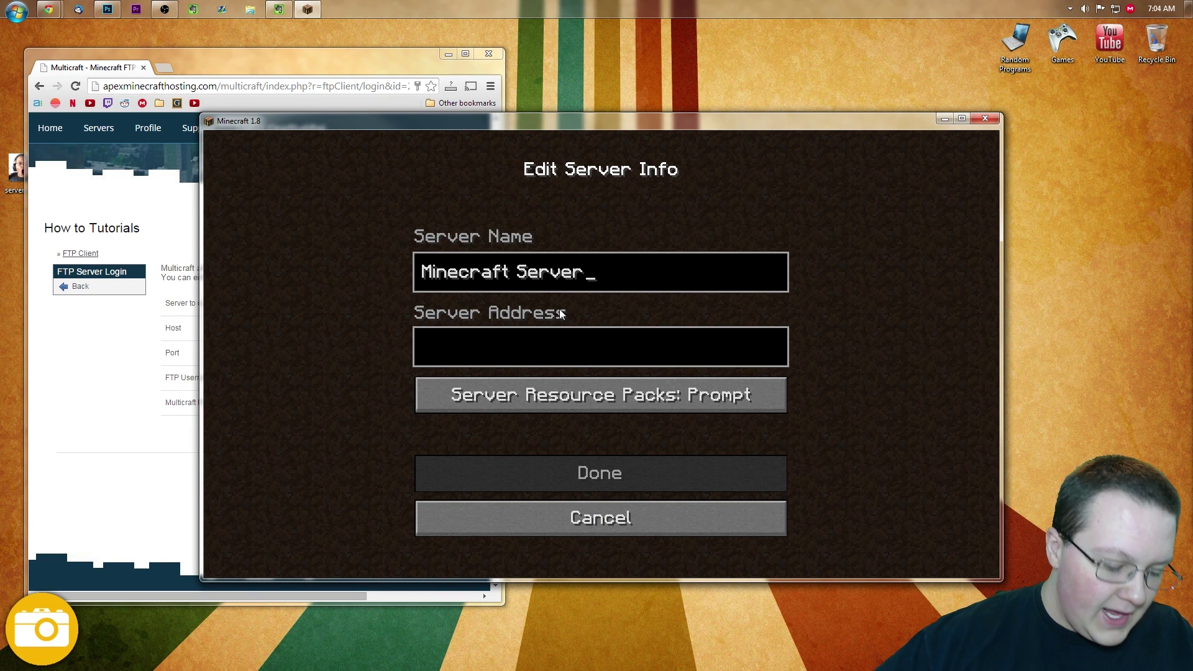
Step: Replace the default server name with 'Test Server'
{"action": "key", "text": "ctrl+a"}
{"action": "type", "text": "Tes T"}
{"action": "key", "text": "BackSpace"}
{"action": "key", "text": "BackSpace"}
{"action": "type", "text": "t SEre"}
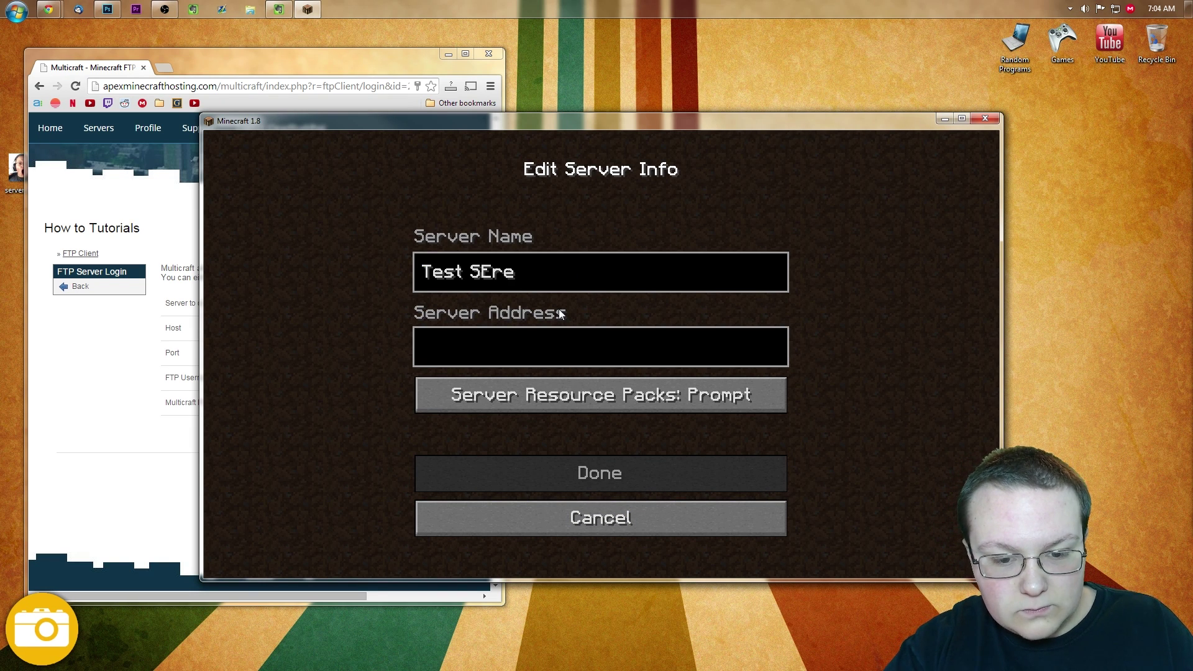
{"action": "key", "text": "BackSpace"}
{"action": "key", "text": "BackSpace"}
{"action": "key", "text": "BackSpace"}
{"action": "type", "text": "rve"}
{"action": "key", "text": "BackSpace"}
{"action": "key", "text": "BackSpace"}
{"action": "type", "text": "erver"}
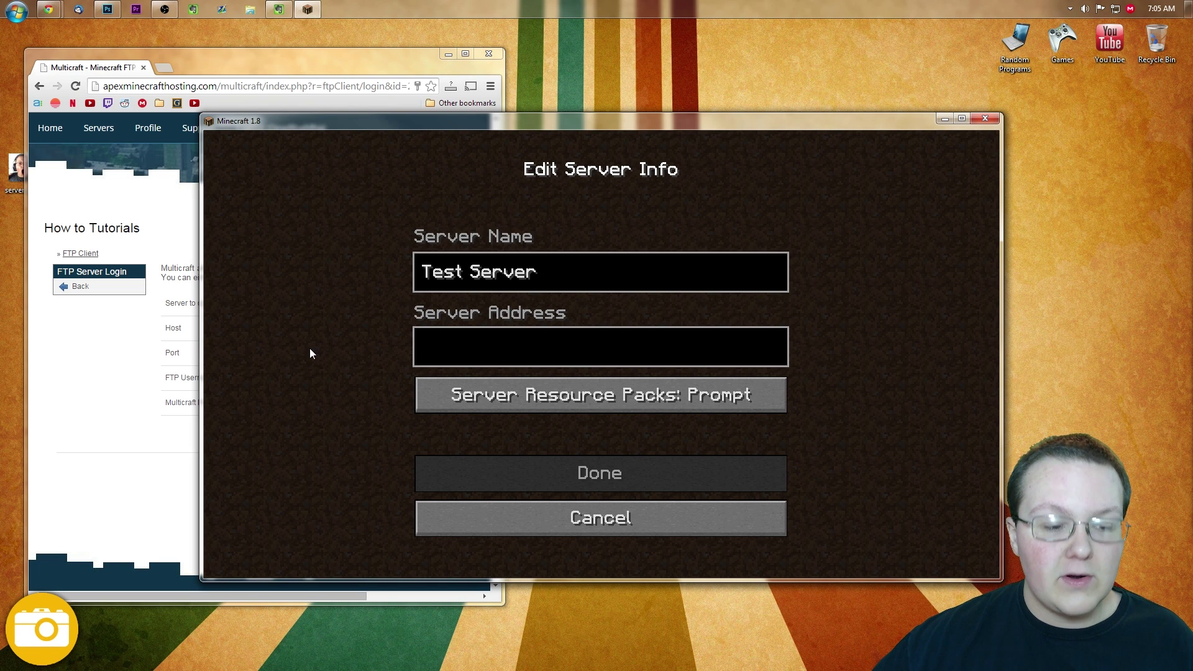
Step: Copy IP 192.99.21.64 from Multicraft's Youtube Test Stone page into the Server Address, followed by a colon
{"action": "left_click", "coordinate": [115, 338]}
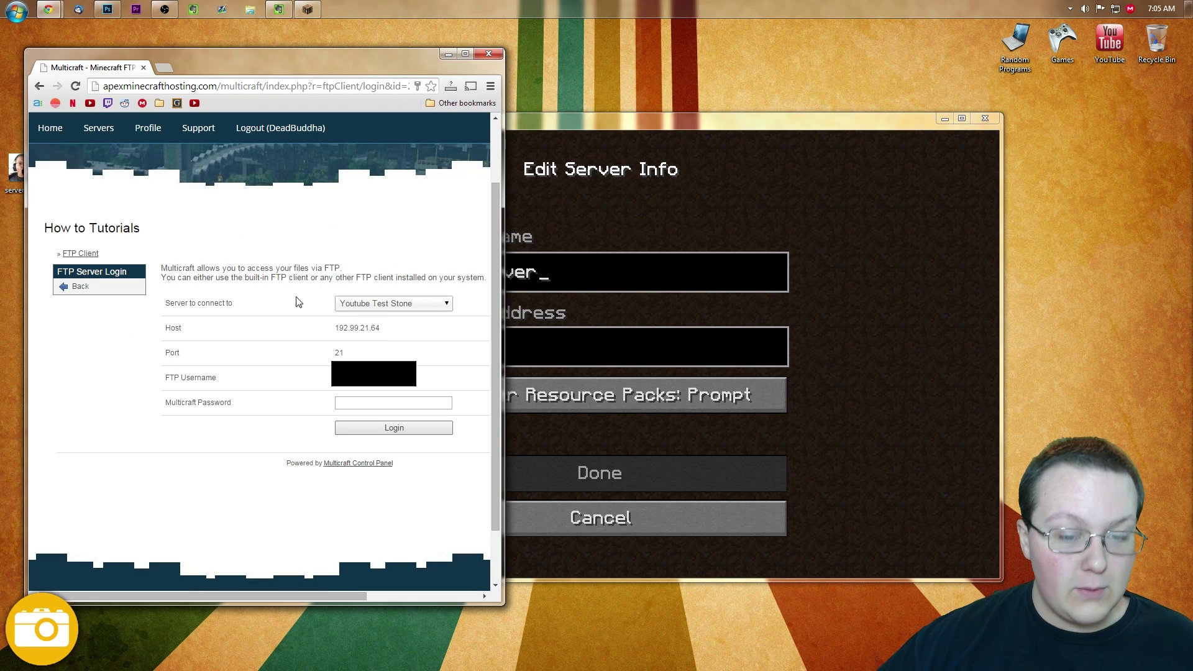
{"action": "key", "text": "F5"}
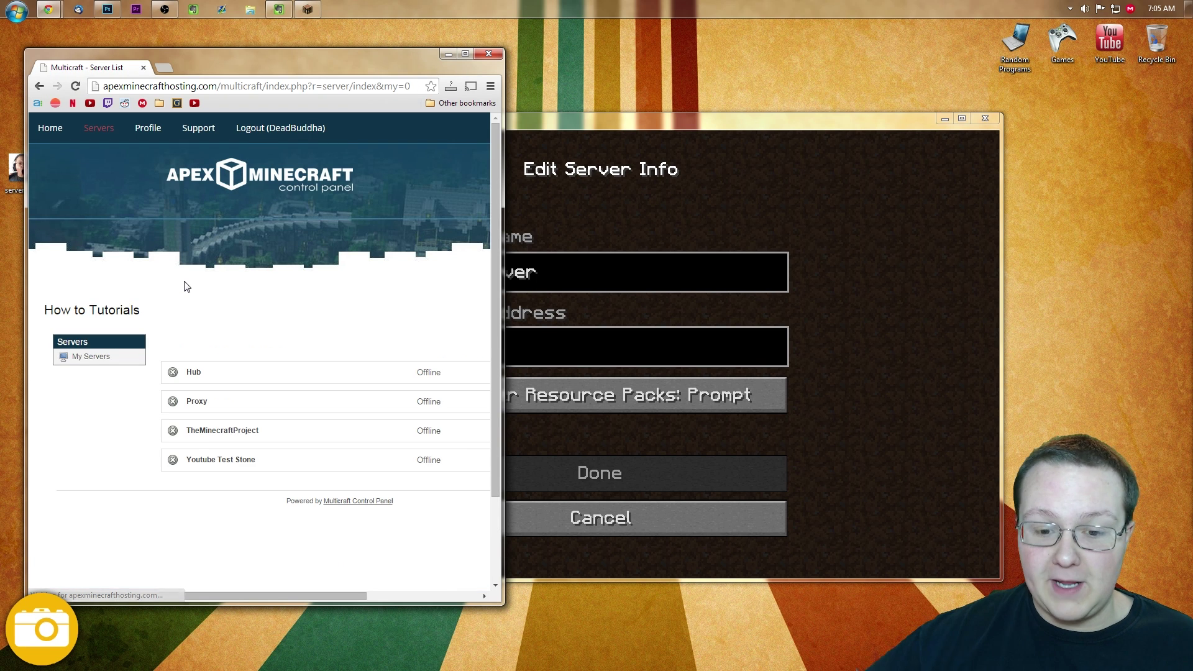
{"action": "left_click", "coordinate": [241, 459]}
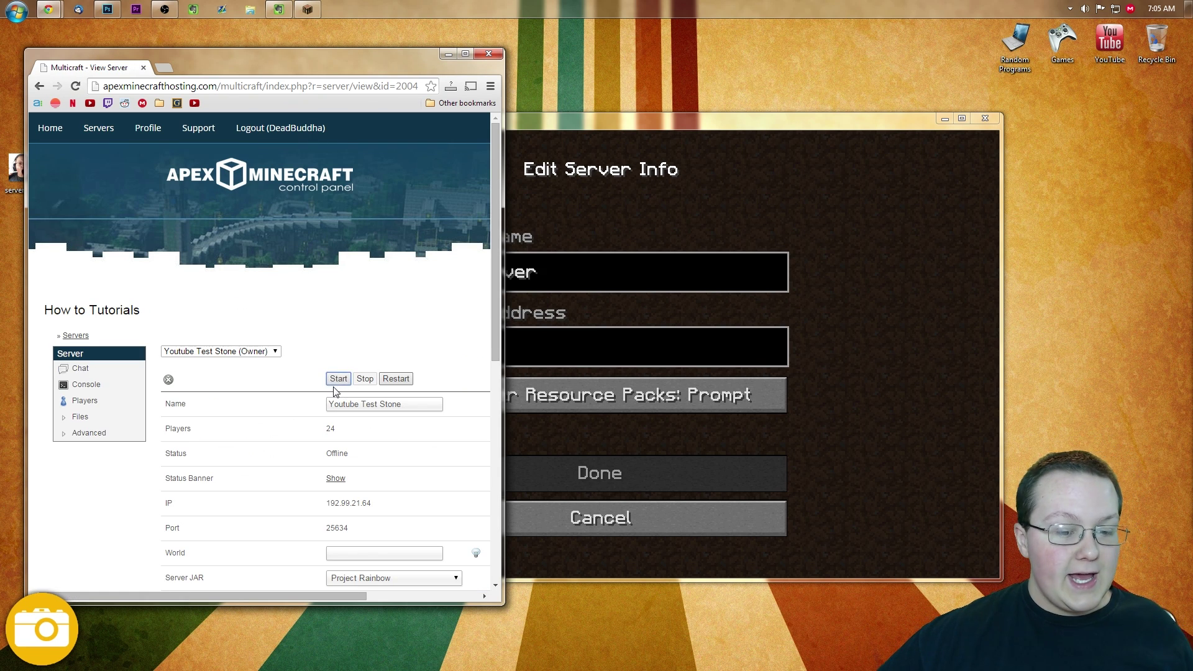
{"action": "left_click_drag", "start_coordinate": [373, 504], "coordinate": [327, 506]}
{"action": "key", "text": "ctrl+c"}
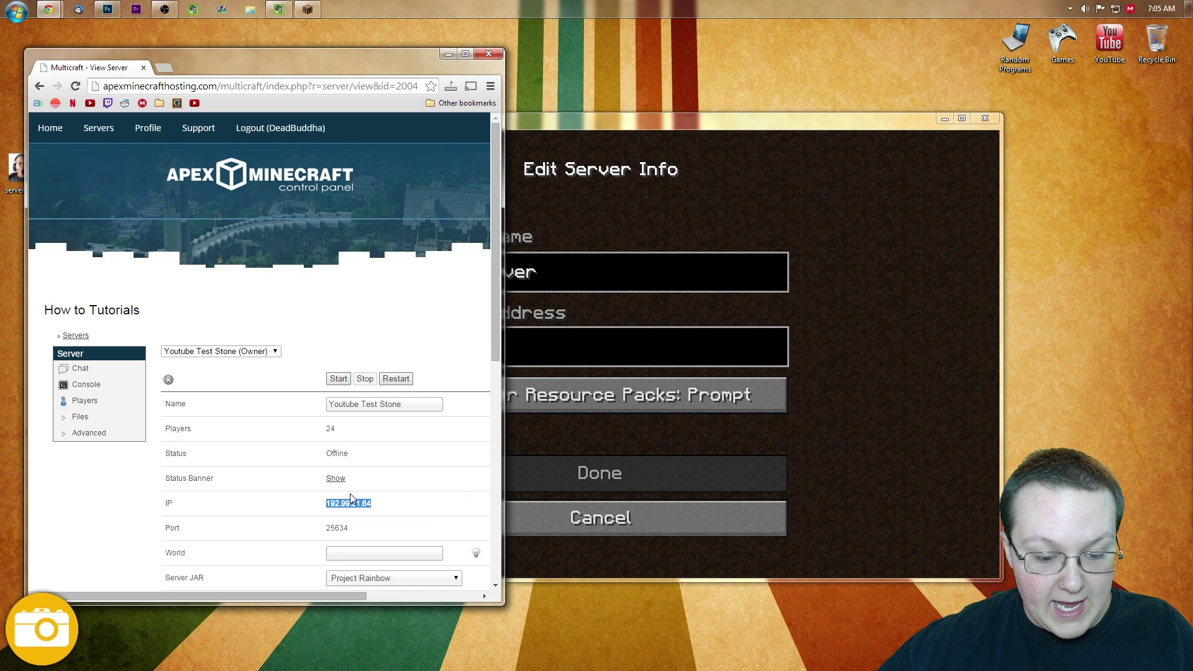
{"action": "left_click", "coordinate": [510, 303]}
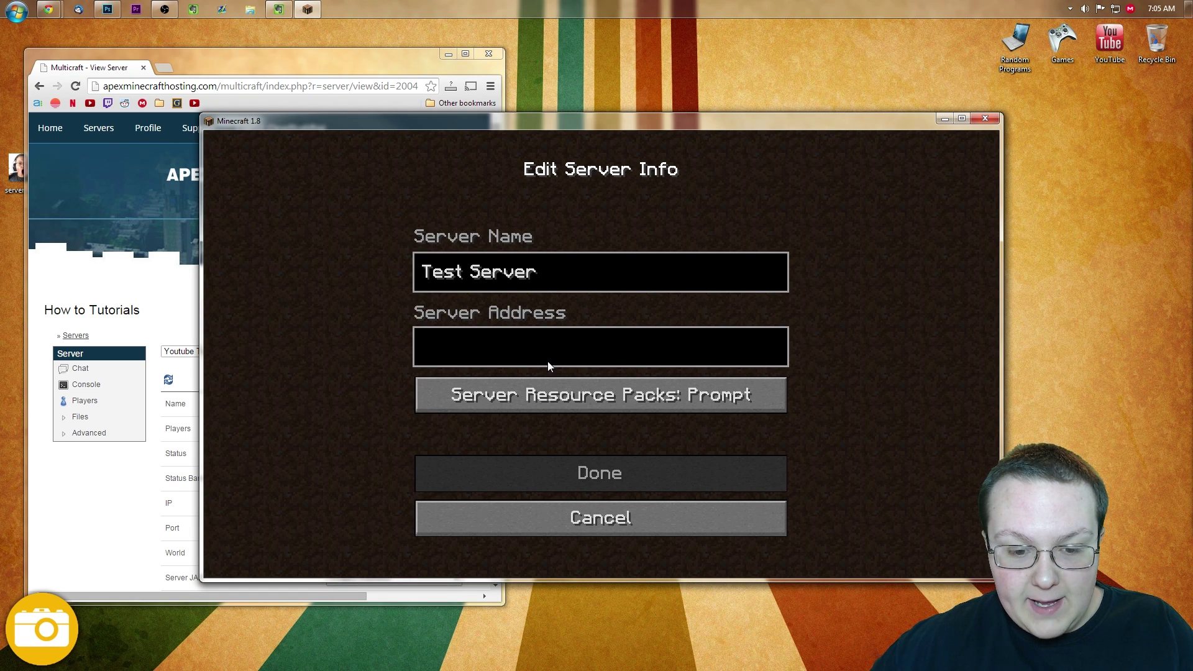
{"action": "left_click", "coordinate": [547, 360]}
{"action": "key", "text": "ctrl+v"}
{"action": "type", "text": ":"}
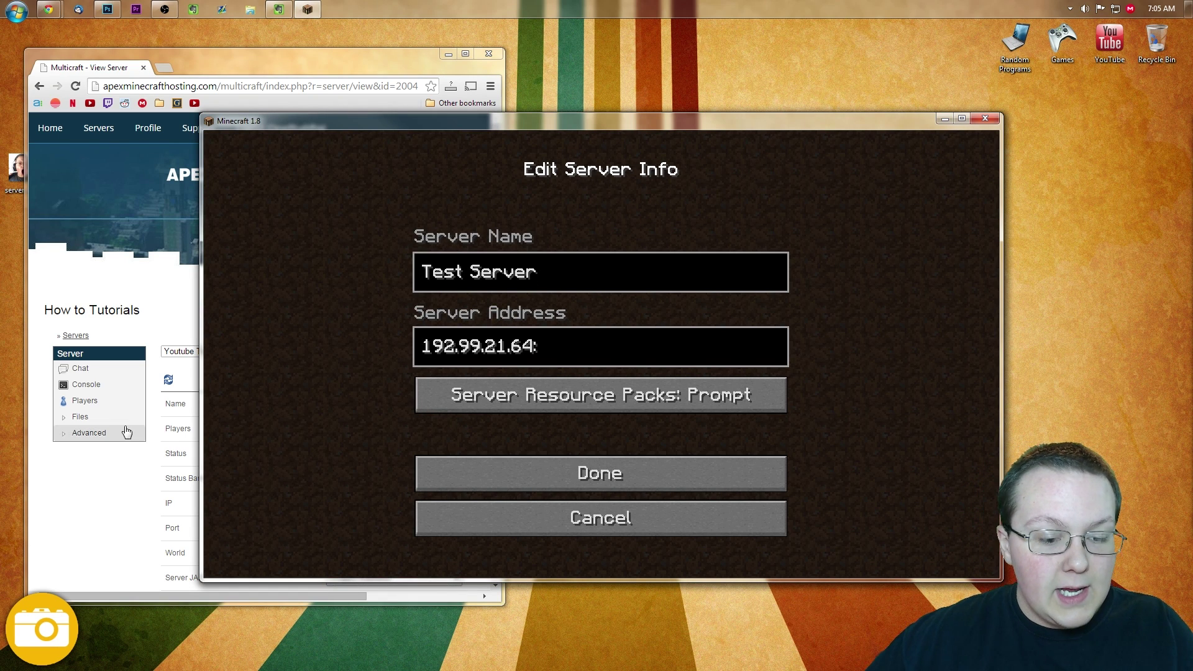
Step: Append port 25634 from Multicraft to the address and save the Test Server entry
{"action": "left_click", "coordinate": [87, 434]}
{"action": "double_click", "coordinate": [339, 528]}
{"action": "key", "text": "ctrl+c"}
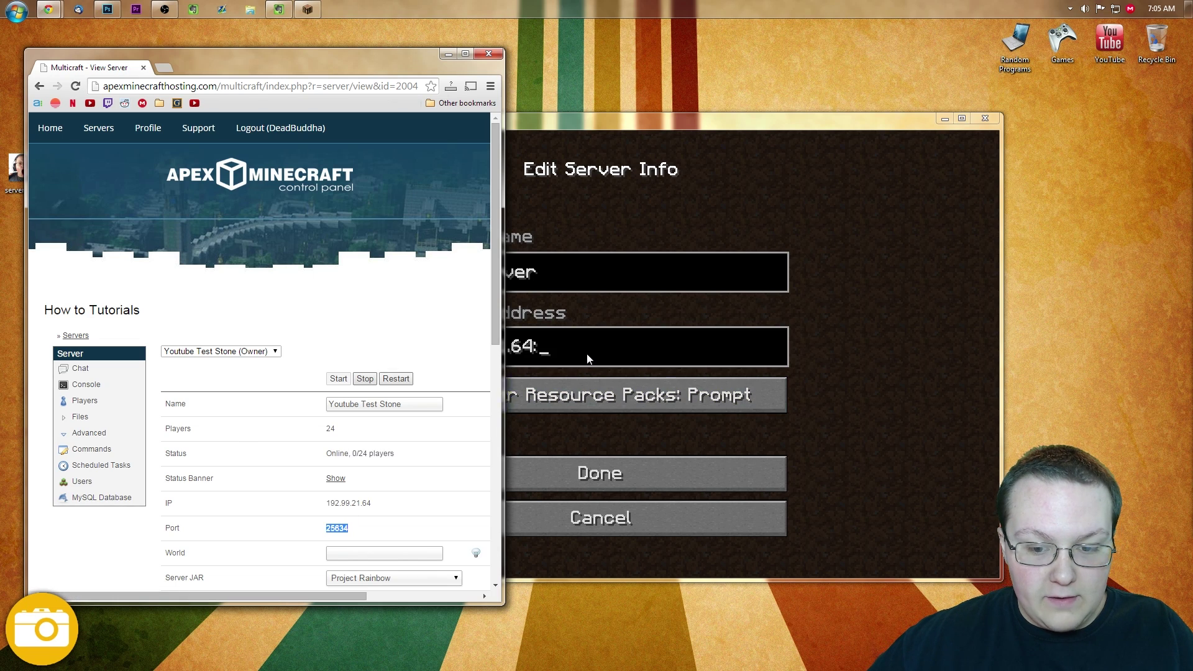
{"action": "left_click", "coordinate": [588, 383]}
{"action": "key", "text": "ctrl+v"}
{"action": "left_click", "coordinate": [599, 472]}
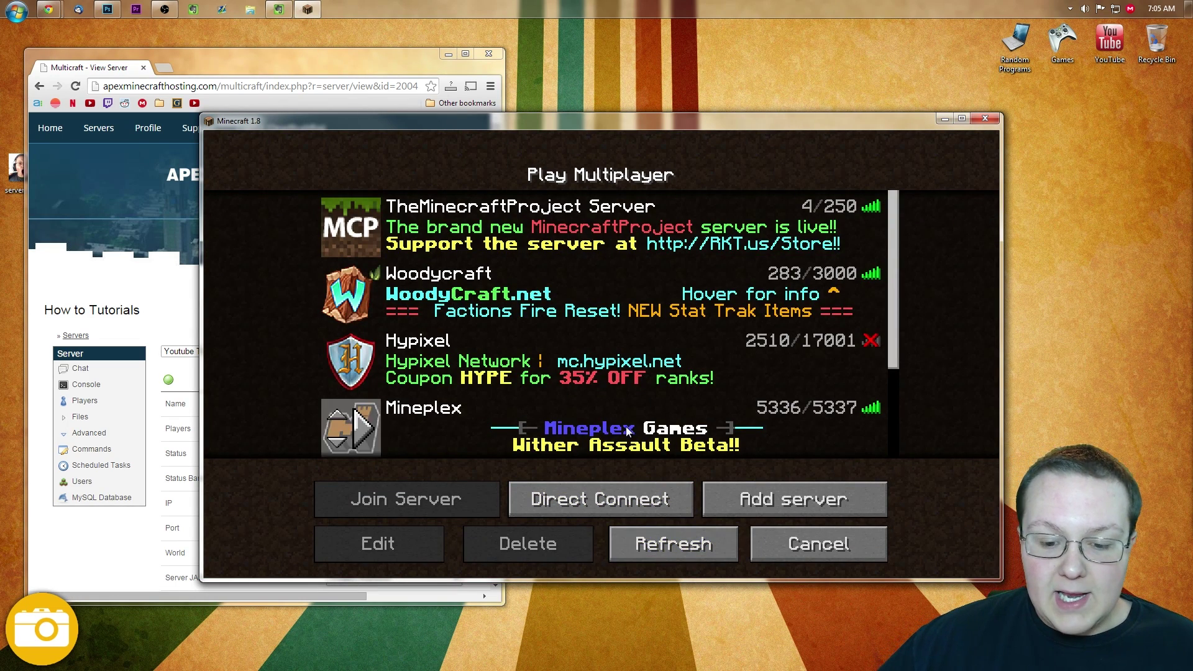
Step: Scroll to Test Server and refresh the multiplayer list until it shows online
{"action": "scroll", "coordinate": [643, 383], "scroll_direction": "down", "scroll_amount": 2}
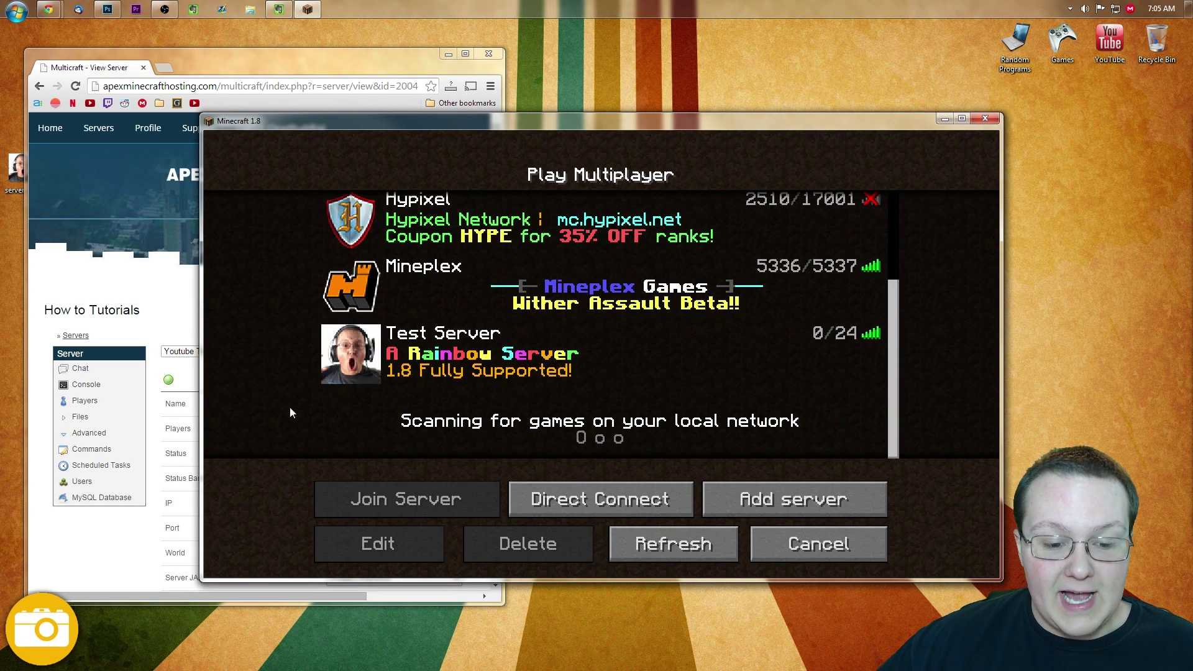
{"action": "left_click", "coordinate": [658, 550]}
{"action": "scroll", "coordinate": [547, 334], "scroll_direction": "down", "scroll_amount": 2}
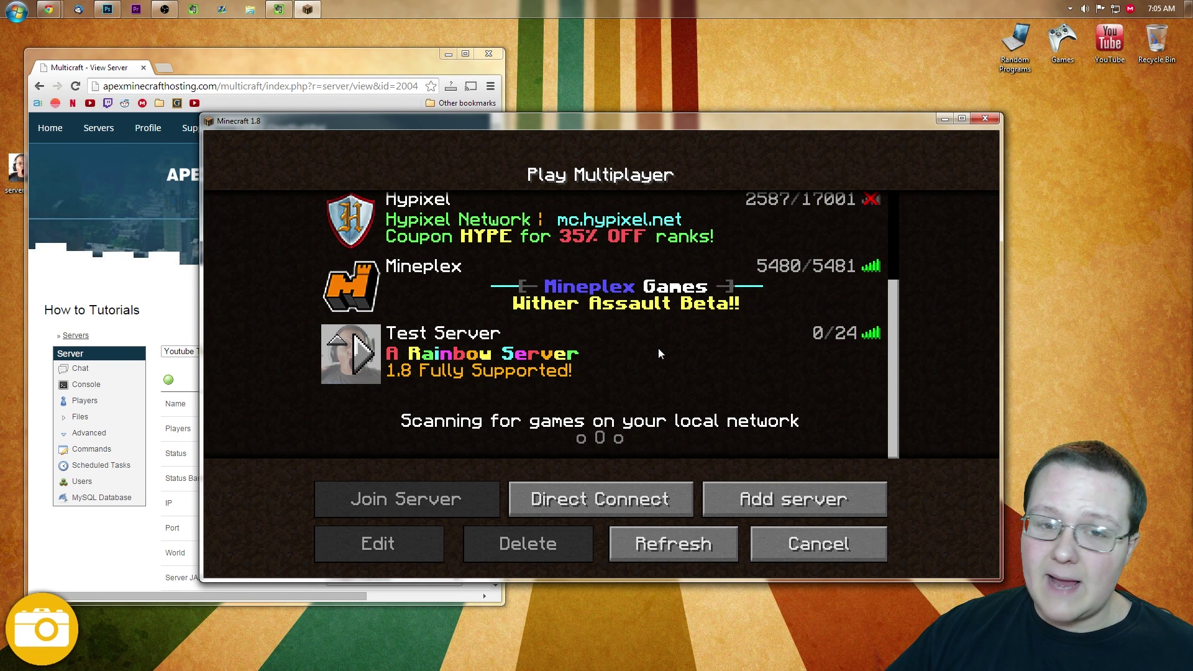
{"action": "mouse_move", "coordinate": [539, 389]}
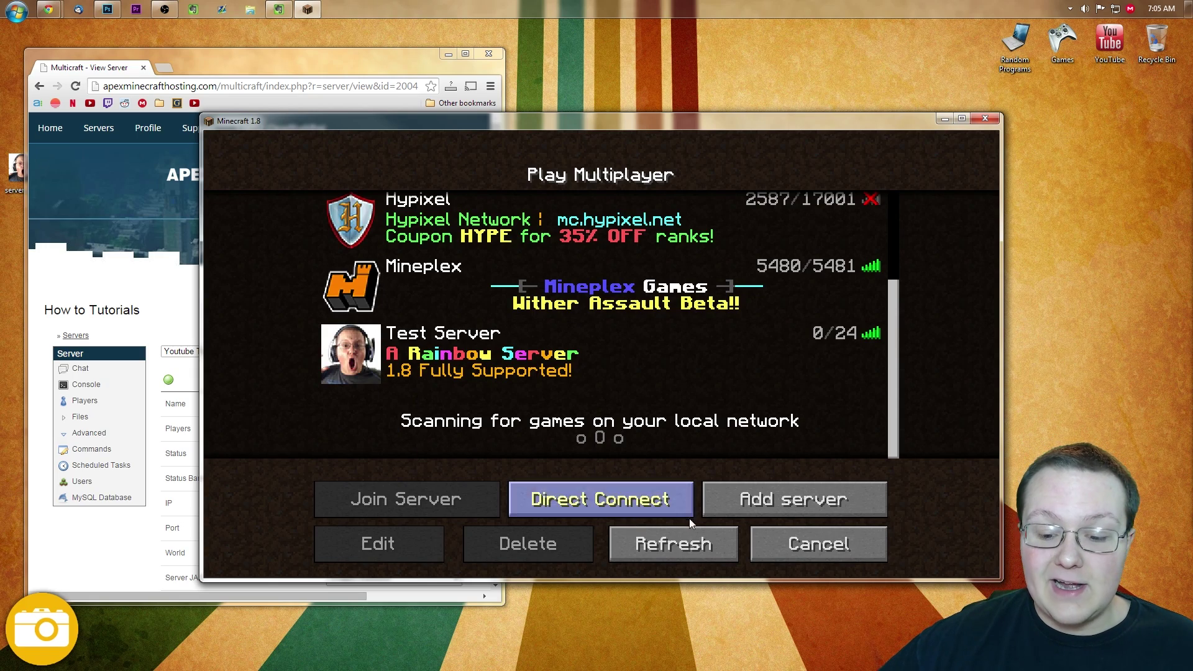
{"action": "left_click", "coordinate": [673, 544]}
Step: Compare with the face image in Photoshop, then minimize Photoshop back to Minecraft's list
{"action": "left_click", "coordinate": [108, 8]}
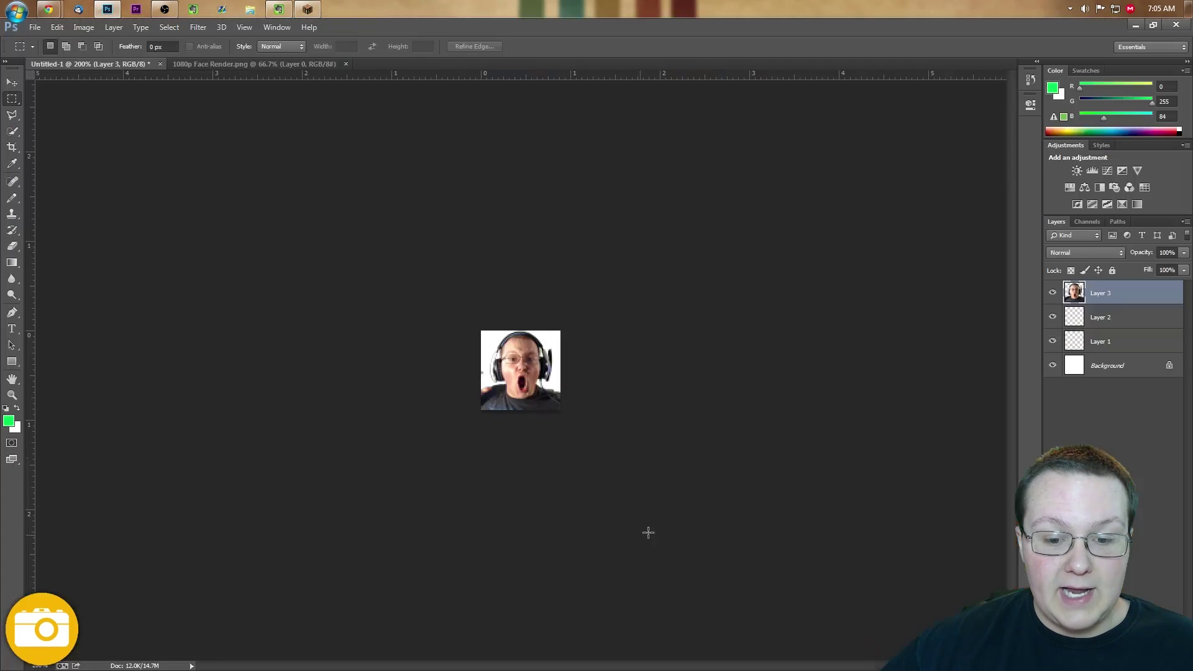
{"action": "left_click", "coordinate": [1136, 25]}
{"action": "scroll", "coordinate": [549, 347], "scroll_direction": "down", "scroll_amount": 3}
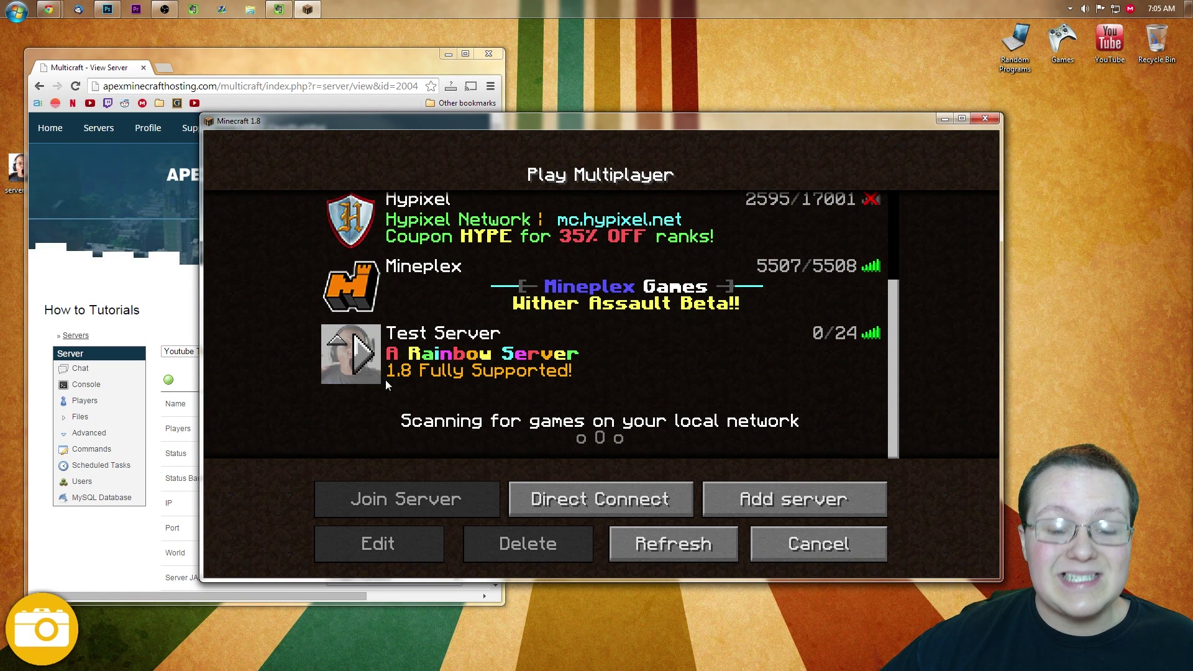